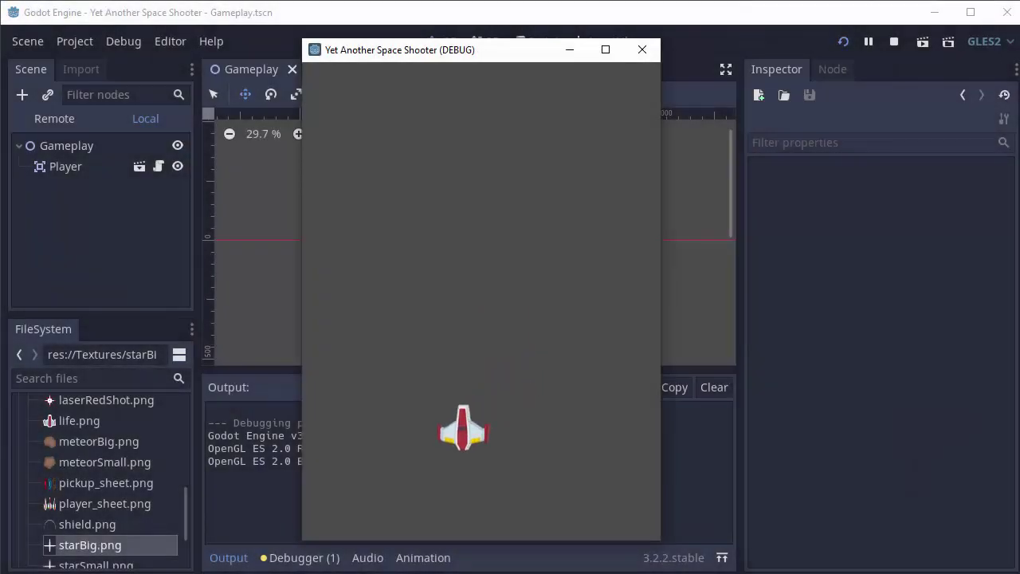
- Fly the ship around with the arrow keys while firing lasers in the test run
{"action": "key", "text": "Up"}
{"action": "key", "text": "Right"}
{"action": "key", "text": "space"}
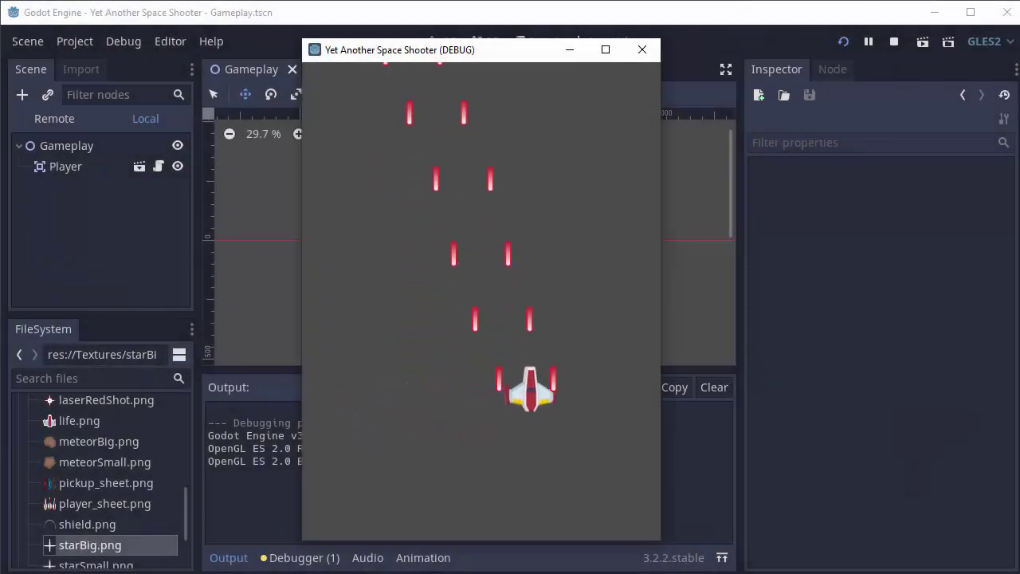
{"action": "key", "text": "Up"}
{"action": "key", "text": "Left"}
{"action": "key", "text": "Down"}
{"action": "key", "text": "Right"}
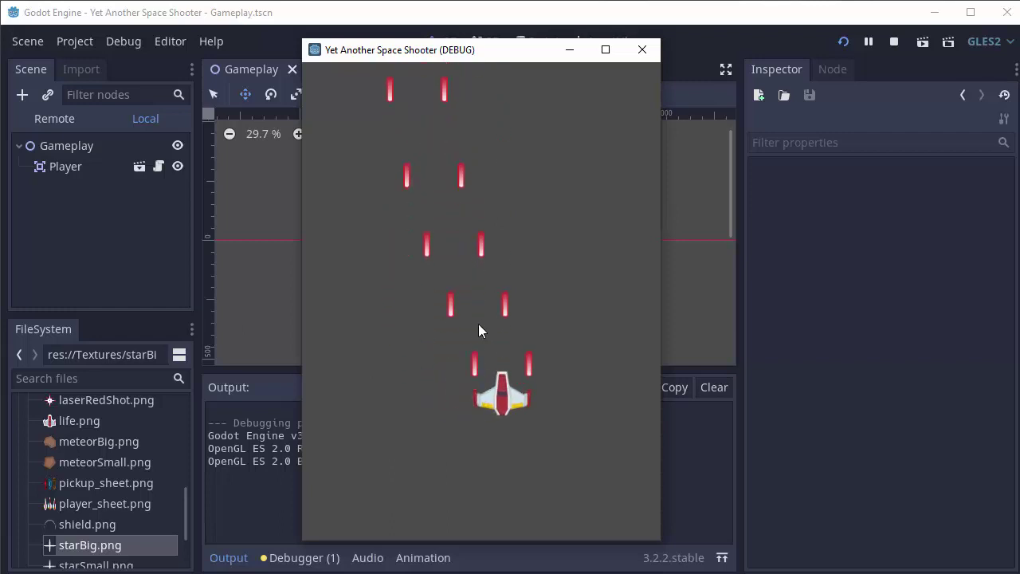
{"action": "key", "text": "Left"}
- Move the ship a bit more, then close the test run and zoom into the canvas
{"action": "key", "text": "Right"}
{"action": "key", "text": "Up"}
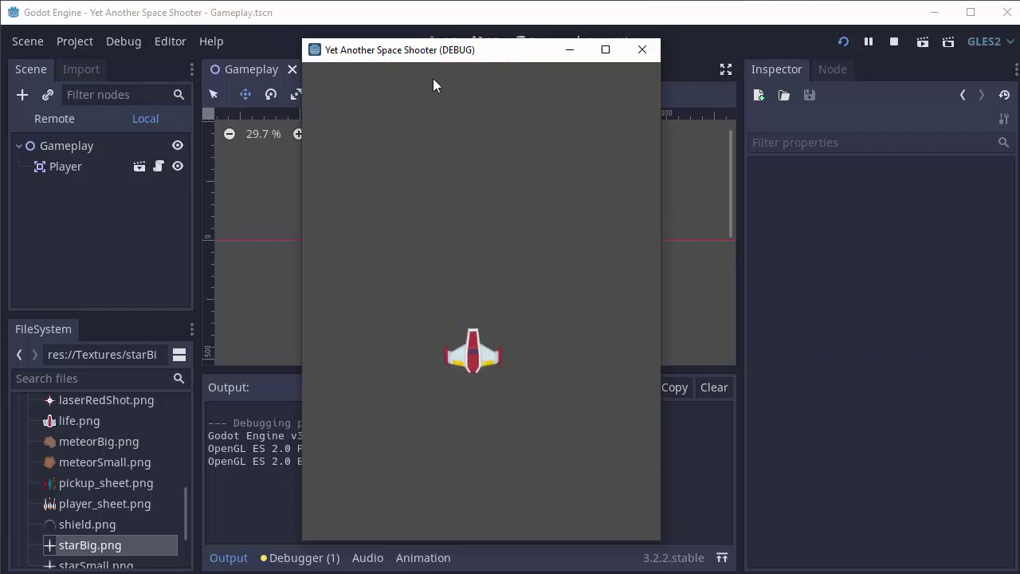
{"action": "left_click", "coordinate": [641, 50]}
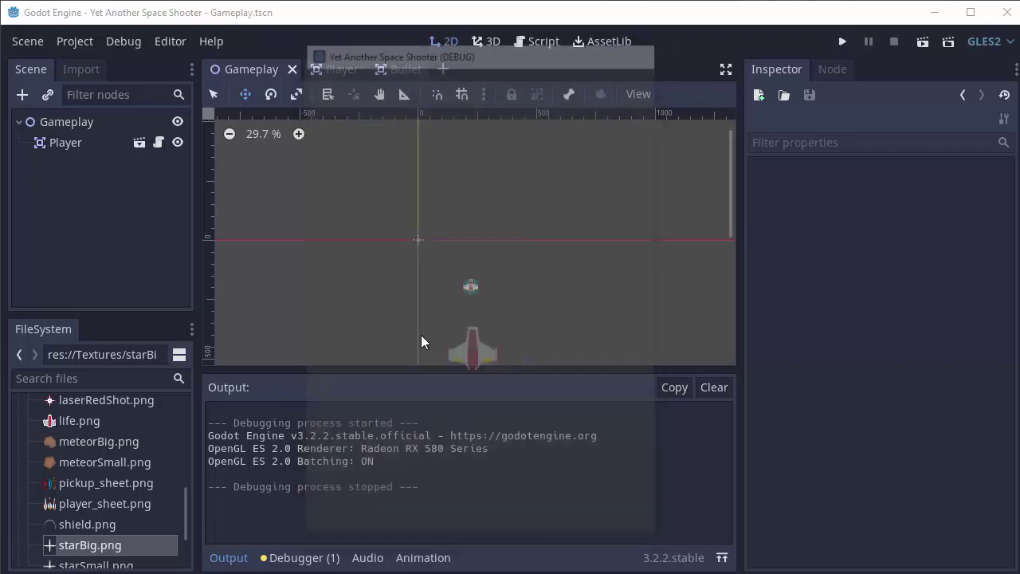
{"action": "scroll", "coordinate": [463, 318], "scroll_direction": "up", "scroll_amount": 4}
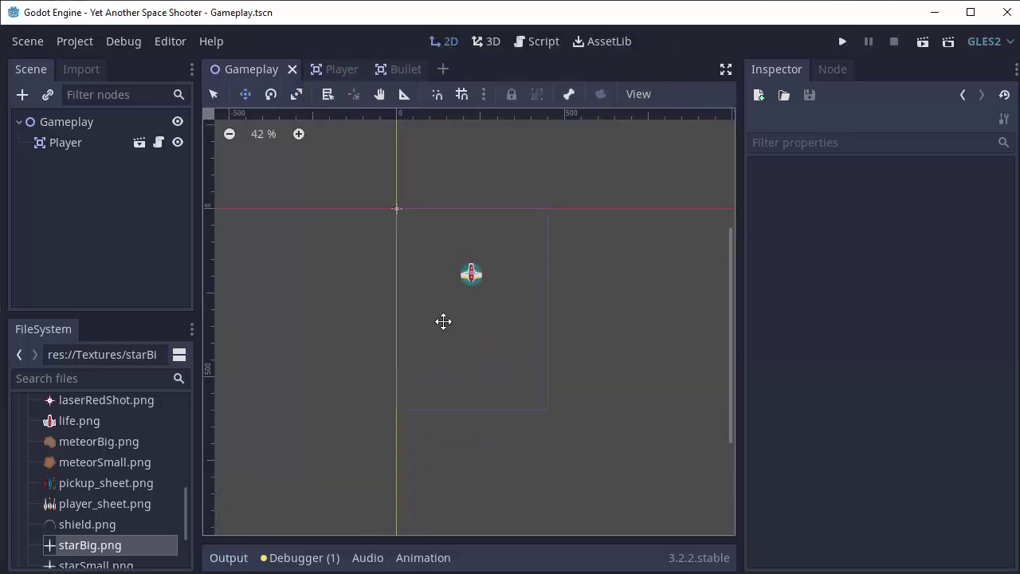
- Add a Sprite node under the Gameplay root via the 'sprite' search
{"action": "left_click", "coordinate": [60, 123]}
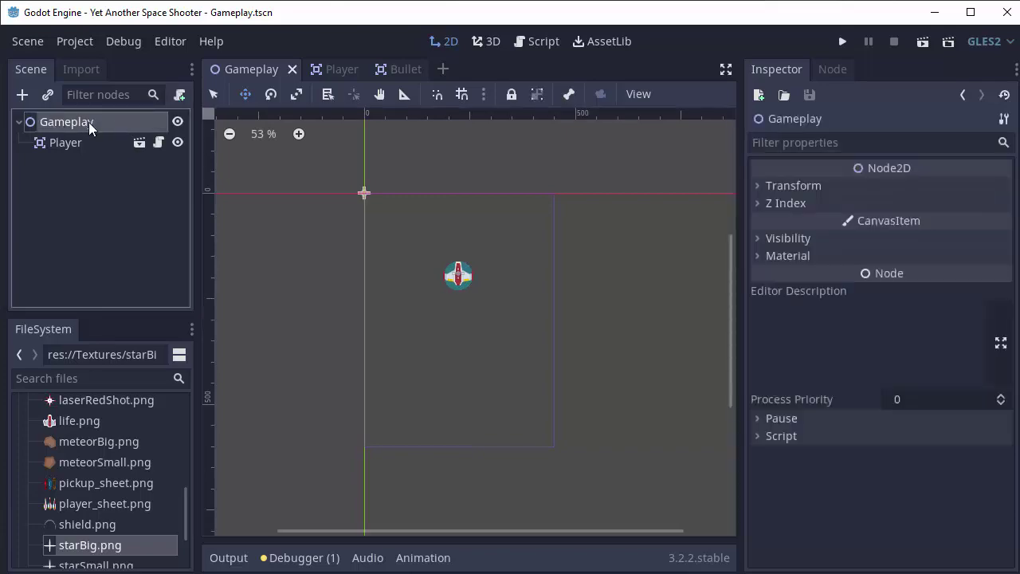
{"action": "key", "text": "ctrl+a"}
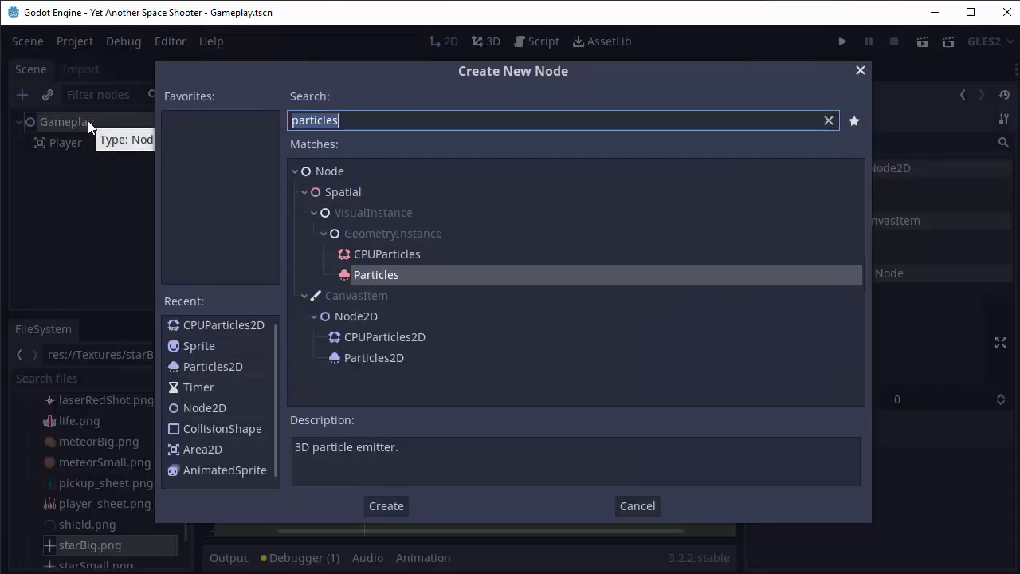
{"action": "type", "text": "sprite"}
{"action": "key", "text": "Return"}
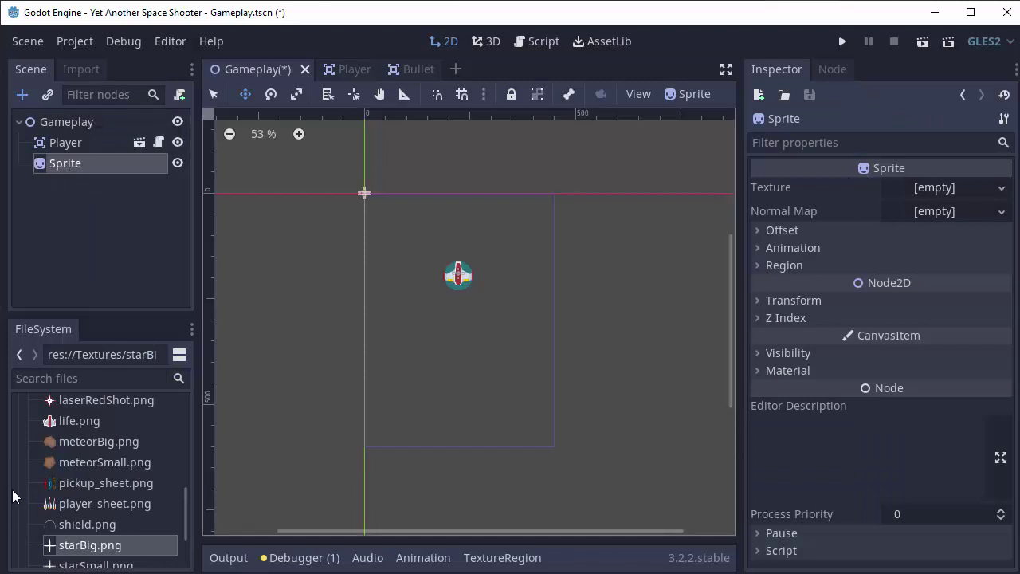
- Assign backgroundColor.png from the FileSystem dock as the Sprite's texture
{"action": "scroll", "coordinate": [89, 455], "scroll_direction": "up", "scroll_amount": 2}
{"action": "scroll", "coordinate": [89, 454], "scroll_direction": "up", "scroll_amount": 5}
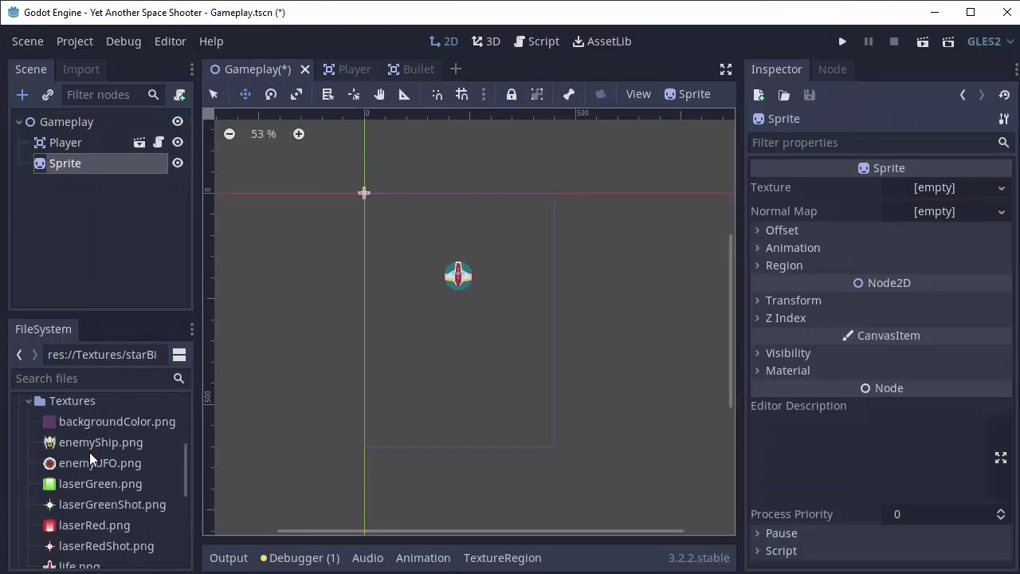
{"action": "left_click", "coordinate": [70, 424]}
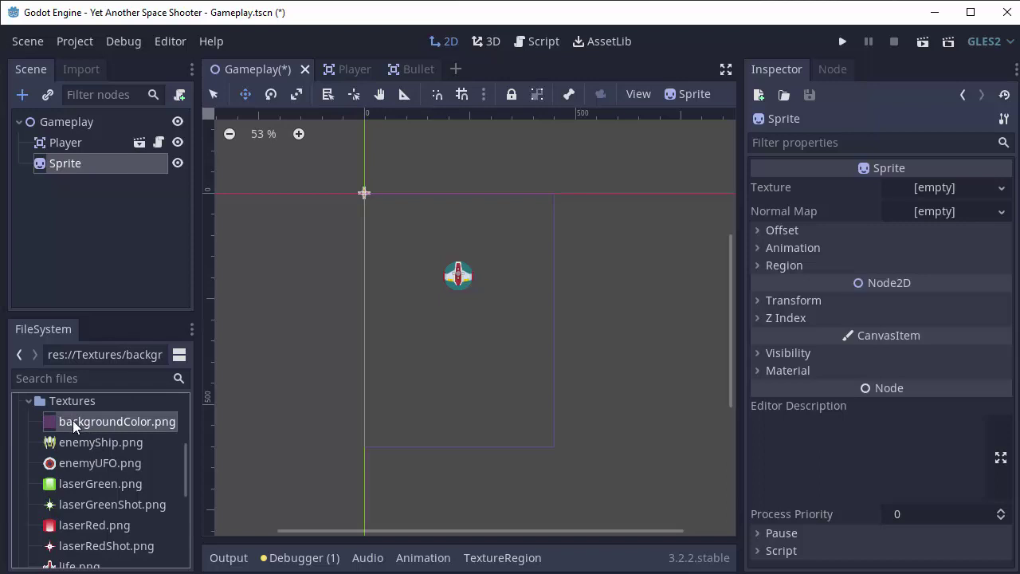
{"action": "left_click_drag", "start_coordinate": [72, 420], "coordinate": [932, 193]}
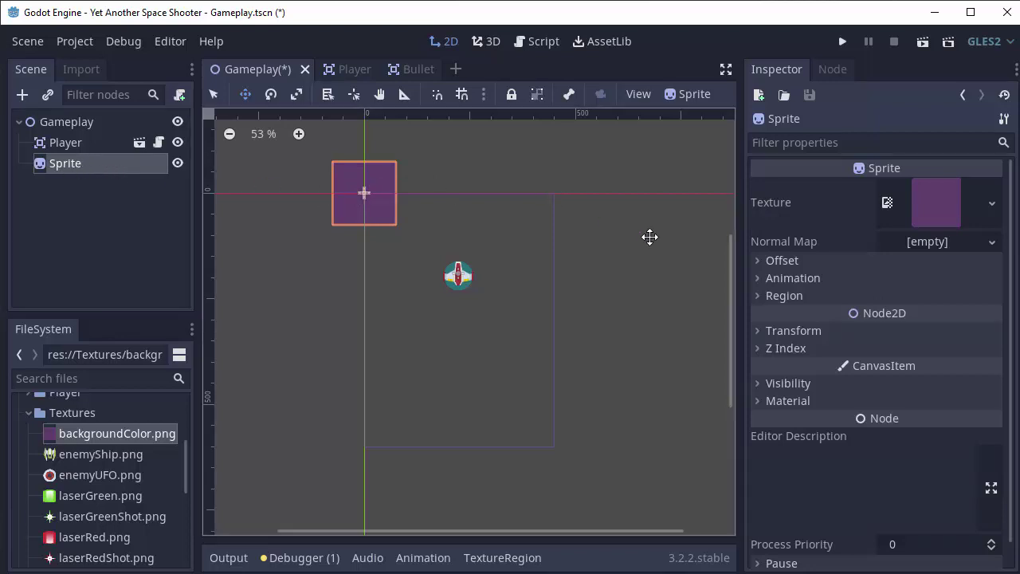
- Turn off Centered under Offset so the sprite's top-left corner sits at the origin
{"action": "left_click", "coordinate": [798, 261]}
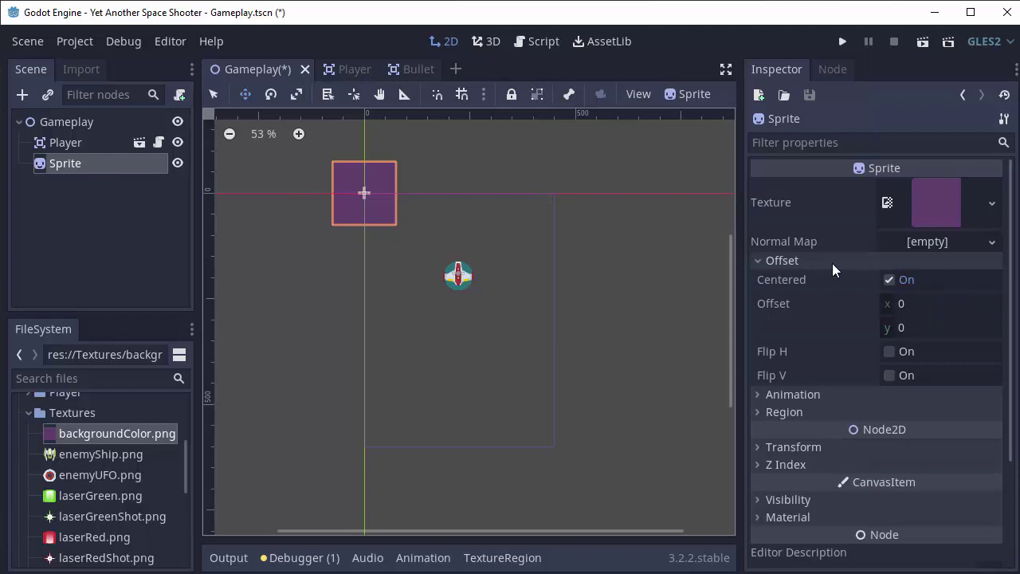
{"action": "left_click", "coordinate": [890, 280]}
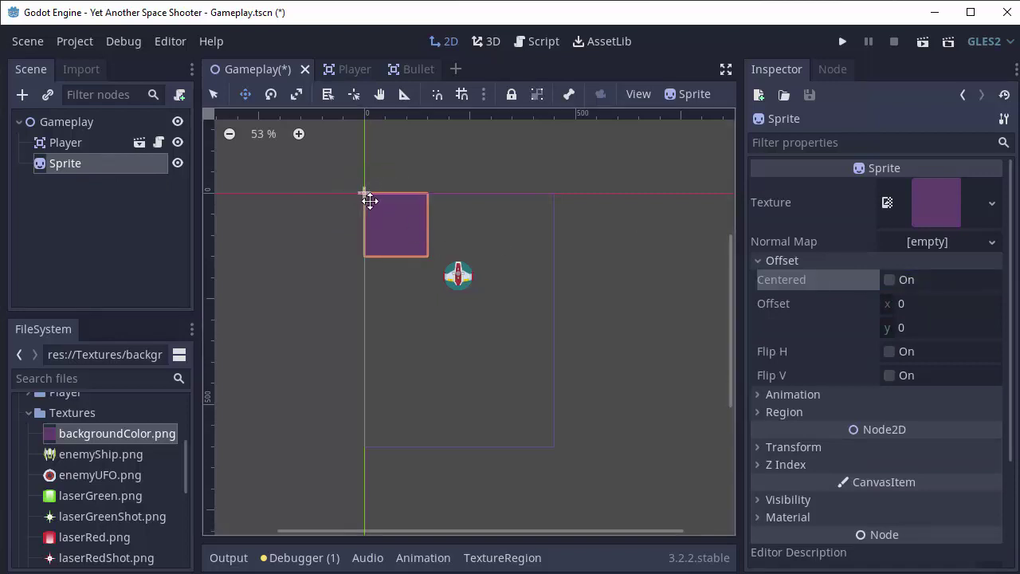
{"action": "left_click", "coordinate": [888, 279]}
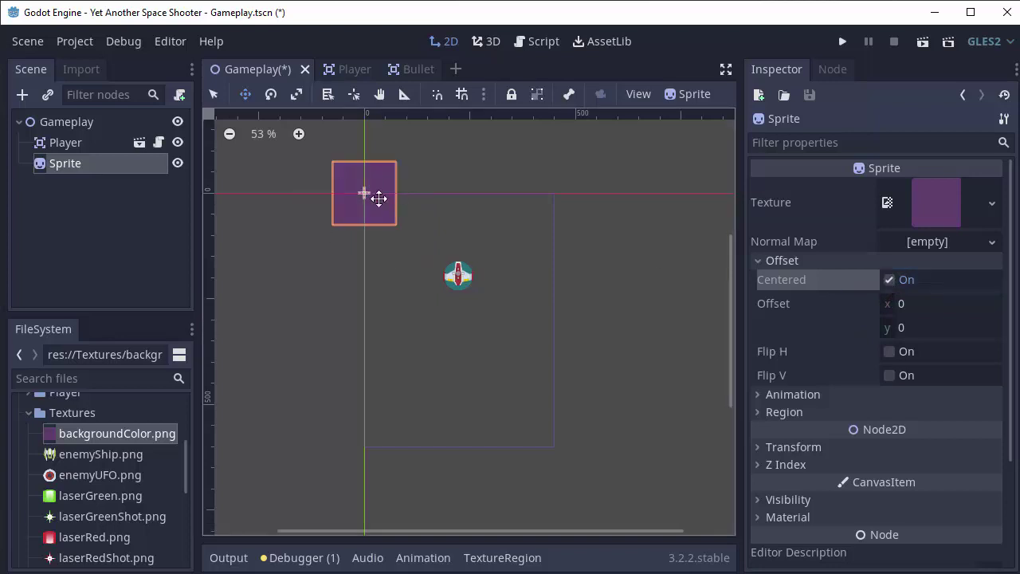
{"action": "left_click", "coordinate": [888, 280]}
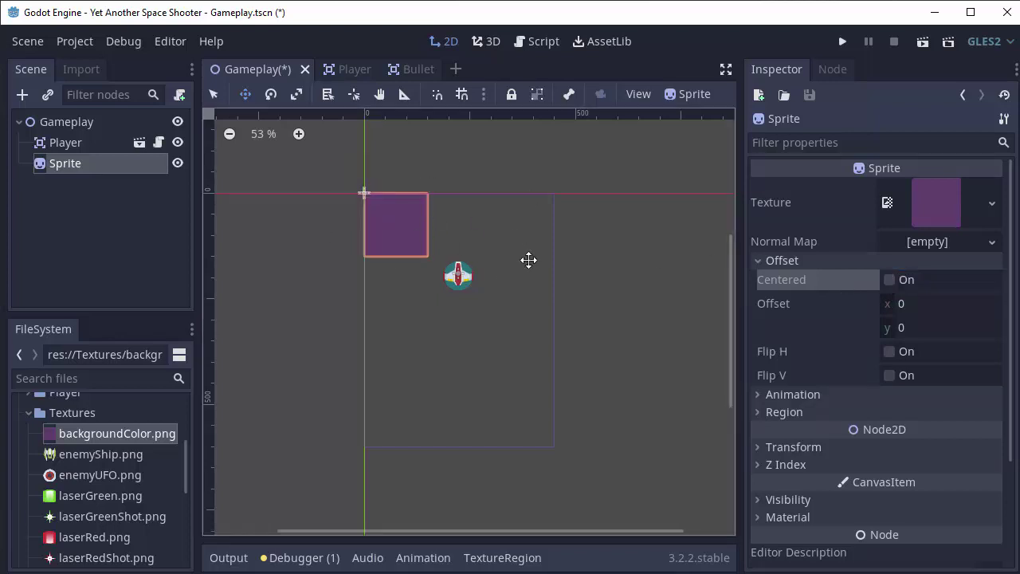
- Stretch the sprite with Select Mode to fill the whole game screen rectangle
{"action": "left_click", "coordinate": [215, 96]}
{"action": "left_click_drag", "start_coordinate": [432, 261], "coordinate": [563, 454]}
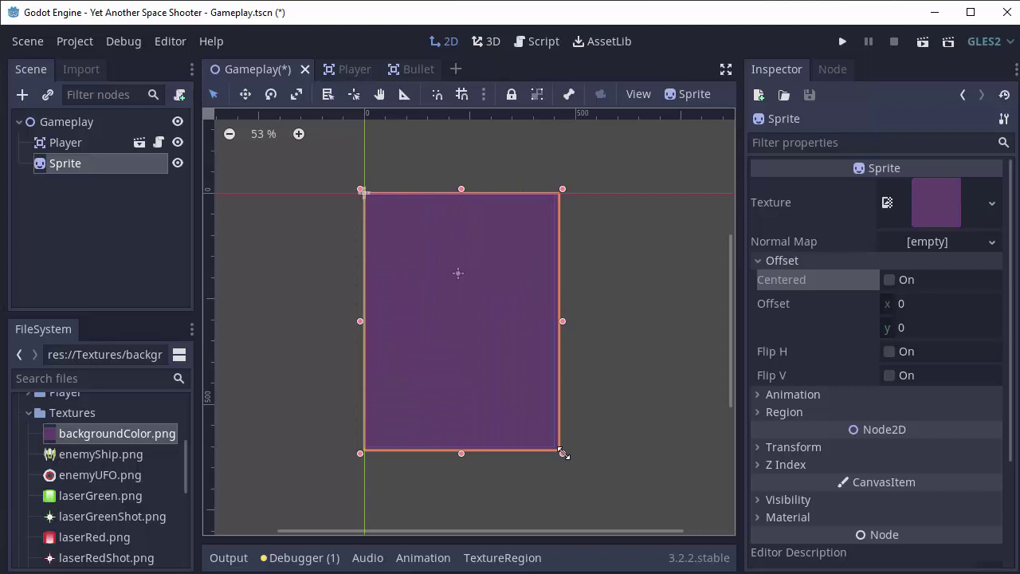
{"action": "left_click", "coordinate": [118, 219]}
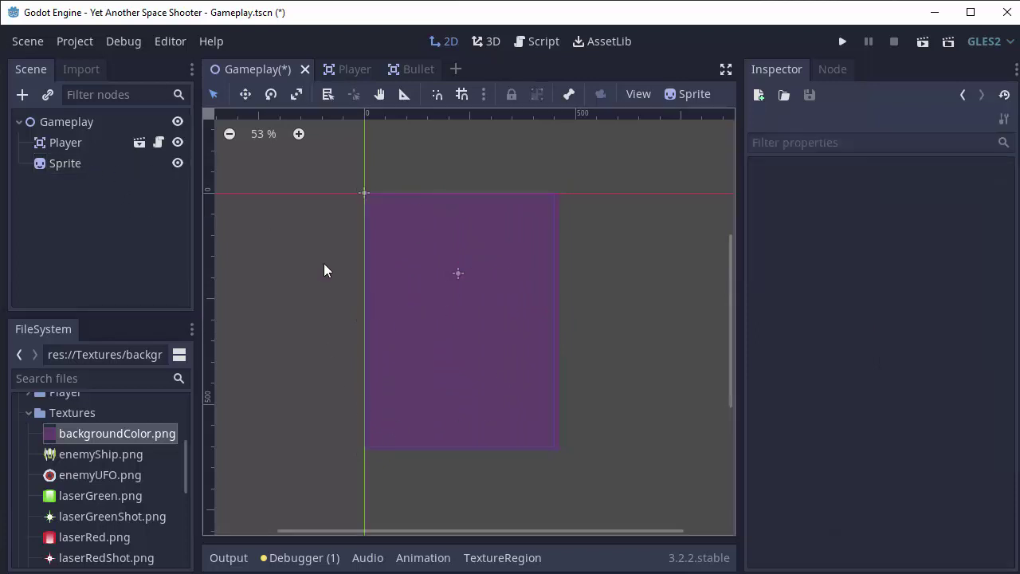
- Move the Sprite above Player in the Scene tree so it draws behind the ship
{"action": "left_click", "coordinate": [77, 122]}
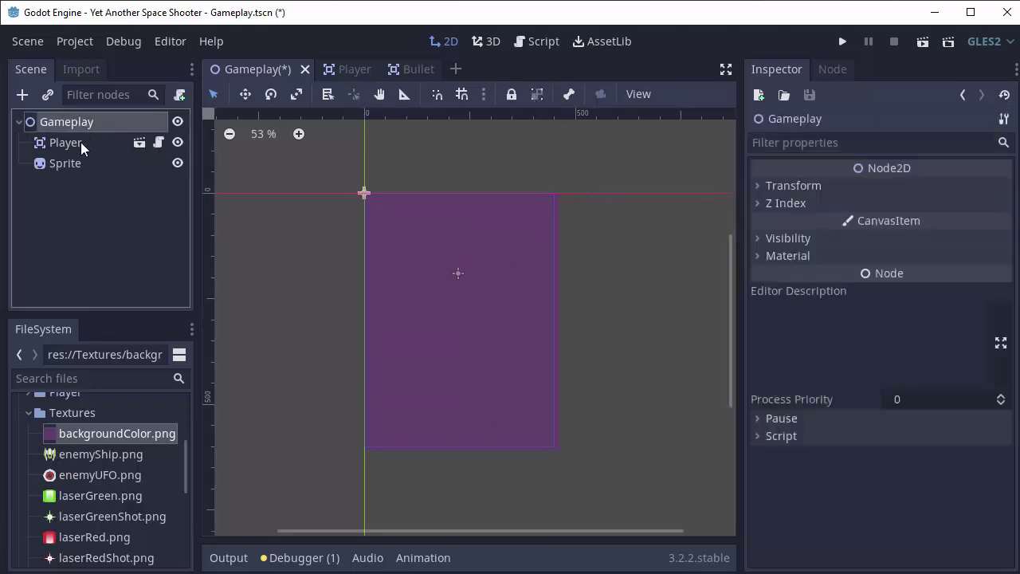
{"action": "left_click", "coordinate": [80, 142]}
{"action": "left_click", "coordinate": [67, 164]}
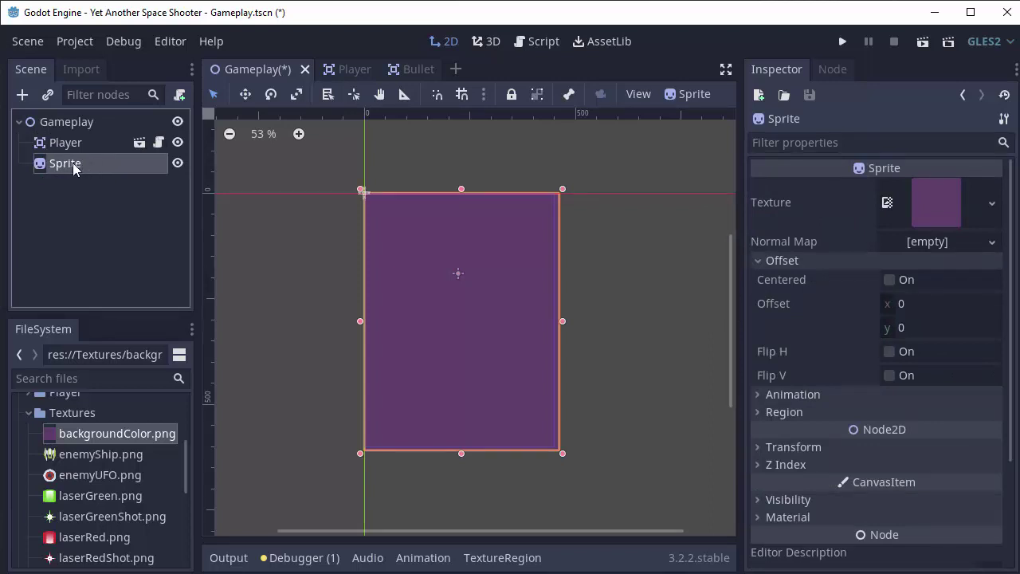
{"action": "left_click_drag", "start_coordinate": [78, 165], "coordinate": [78, 141]}
{"action": "left_click", "coordinate": [80, 141]}
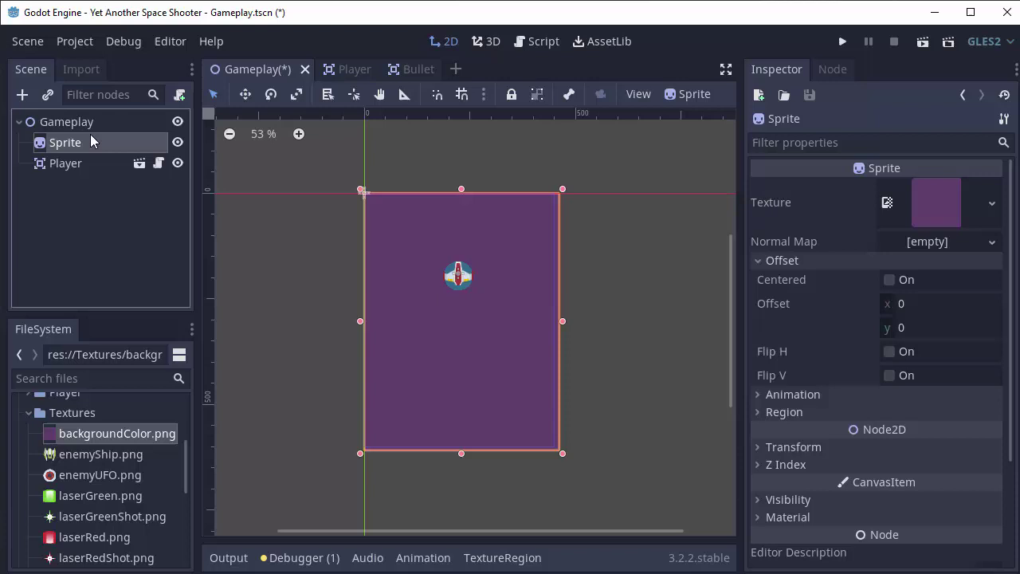
{"action": "left_click", "coordinate": [72, 164]}
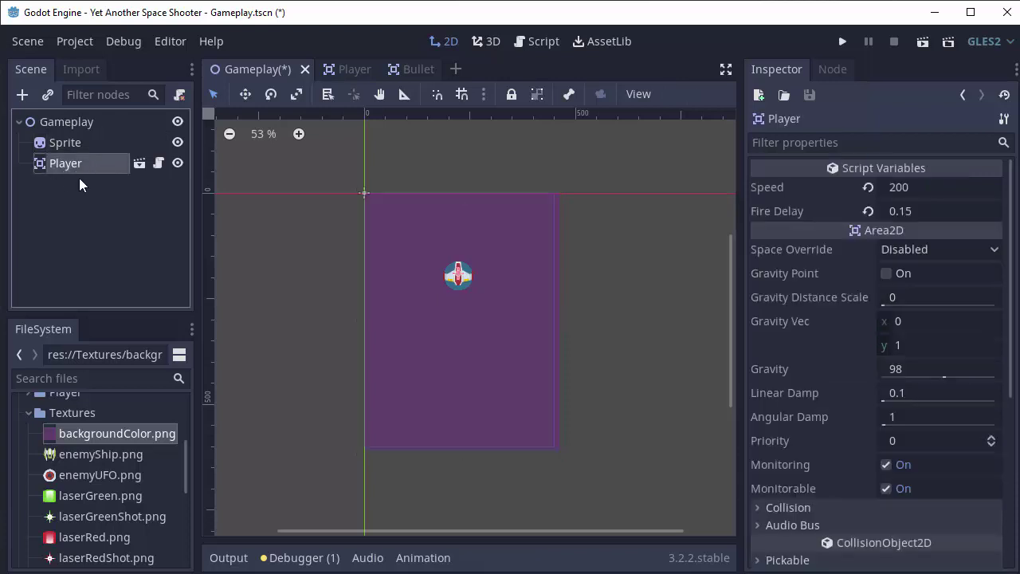
{"action": "left_click", "coordinate": [70, 142]}
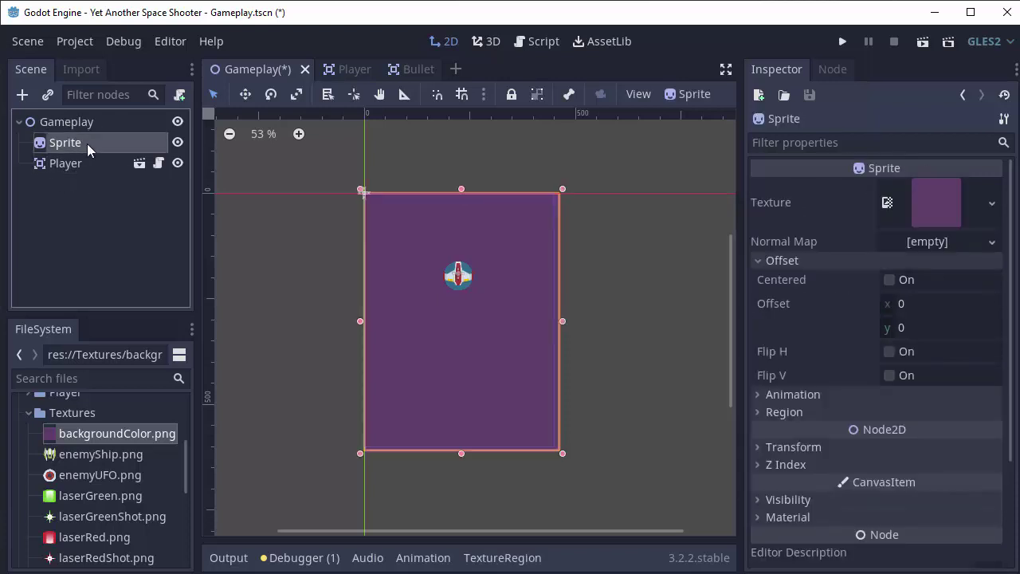
- Rename the Sprite to 'Background' and run the game
{"action": "double_click", "coordinate": [73, 143]}
{"action": "type", "text": "Background"}
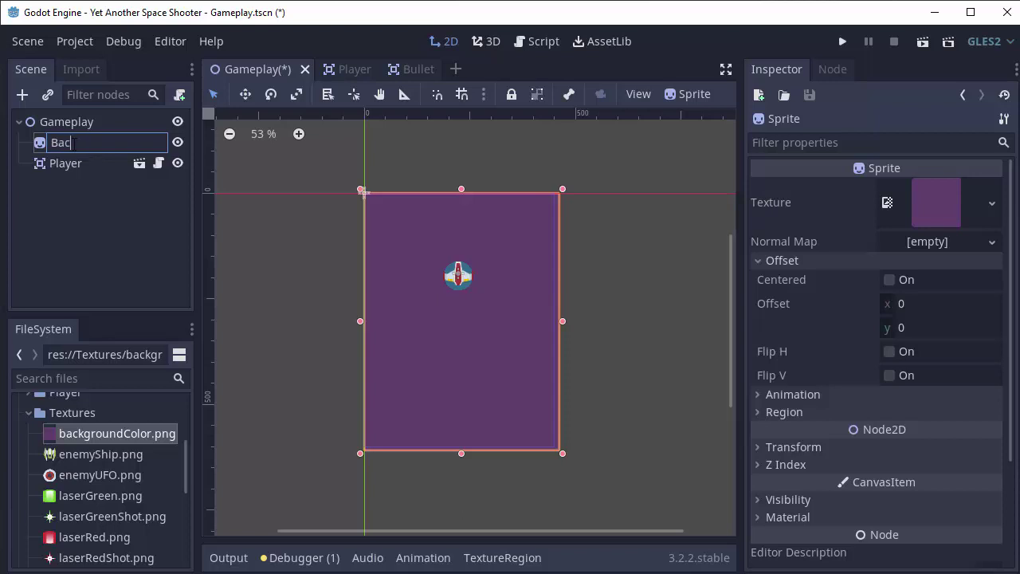
{"action": "key", "text": "Return"}
{"action": "left_click", "coordinate": [844, 40]}
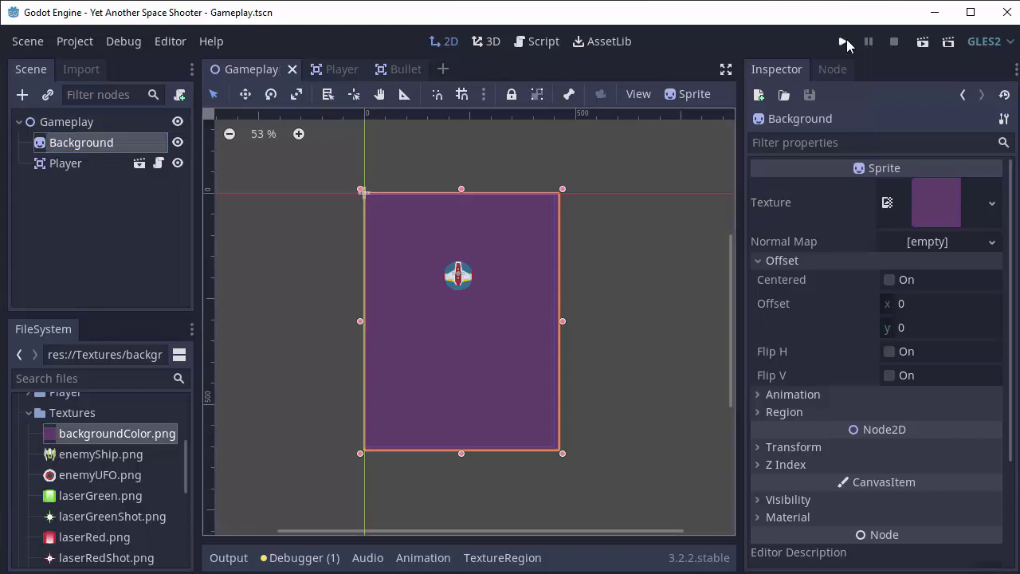
- Close the purple-backdrop test run, deselect Background, and collapse the Output panel
{"action": "left_click_drag", "start_coordinate": [690, 211], "coordinate": [372, 64]}
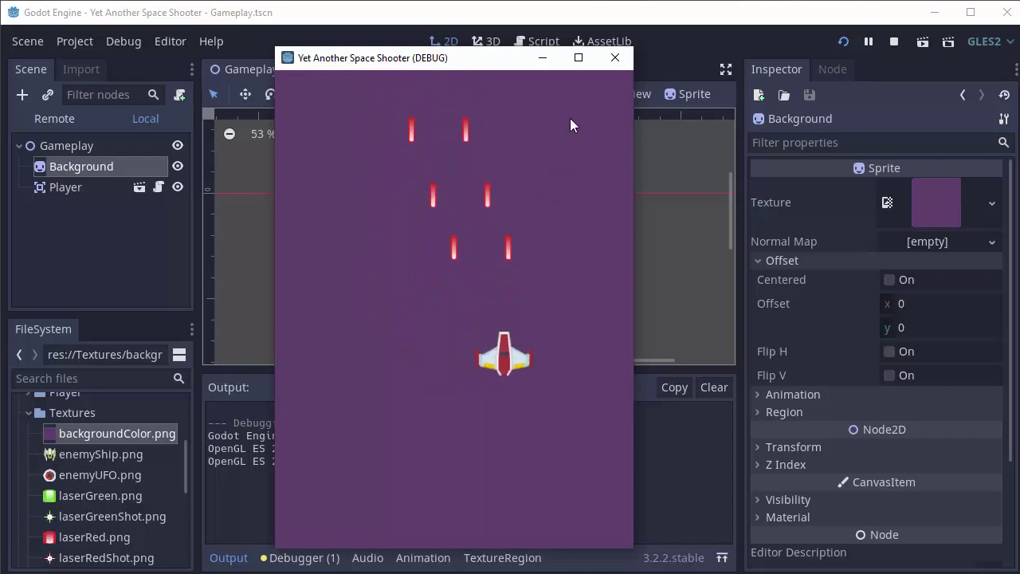
{"action": "left_click", "coordinate": [614, 62]}
{"action": "left_click", "coordinate": [137, 234]}
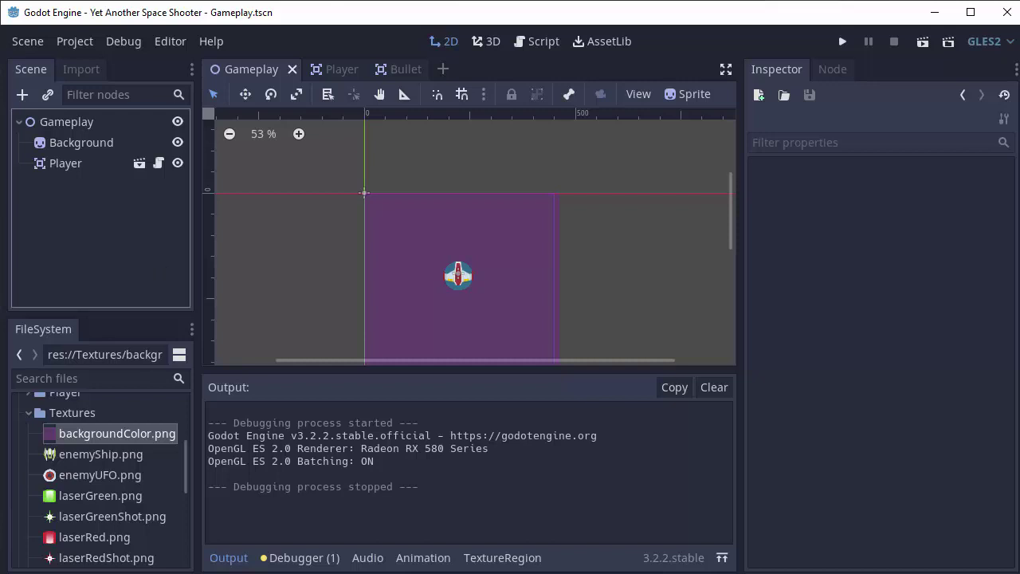
{"action": "left_click", "coordinate": [229, 558]}
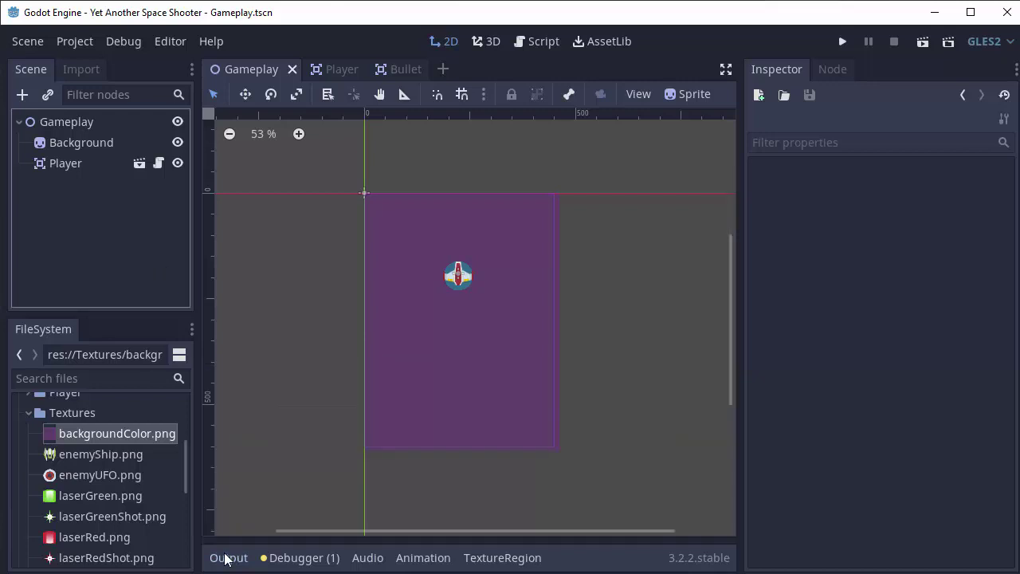
- Create a CPUParticles2D node under Background from the 'particles' node search
{"action": "left_click", "coordinate": [69, 142]}
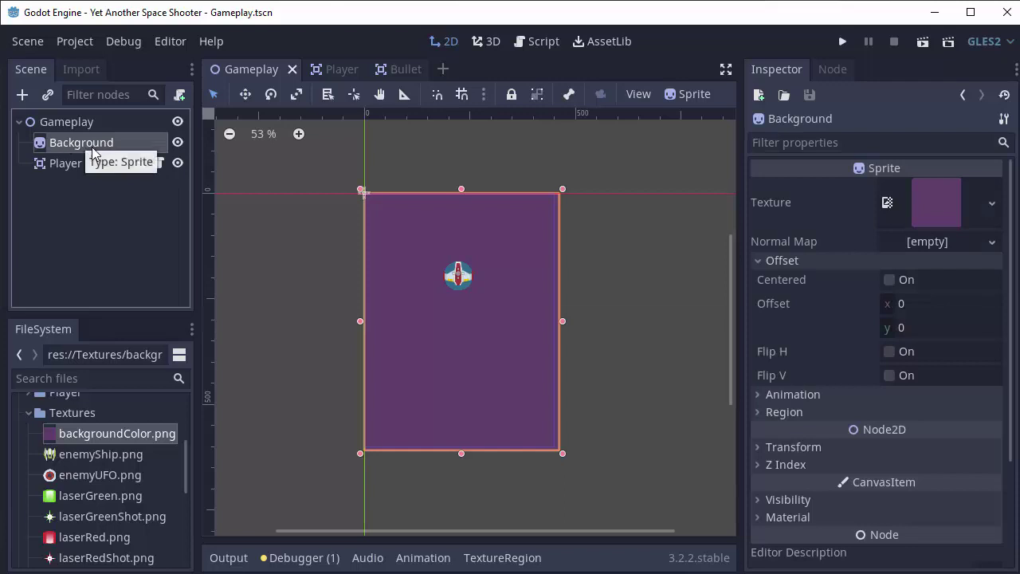
{"action": "key", "text": "ctrl+a"}
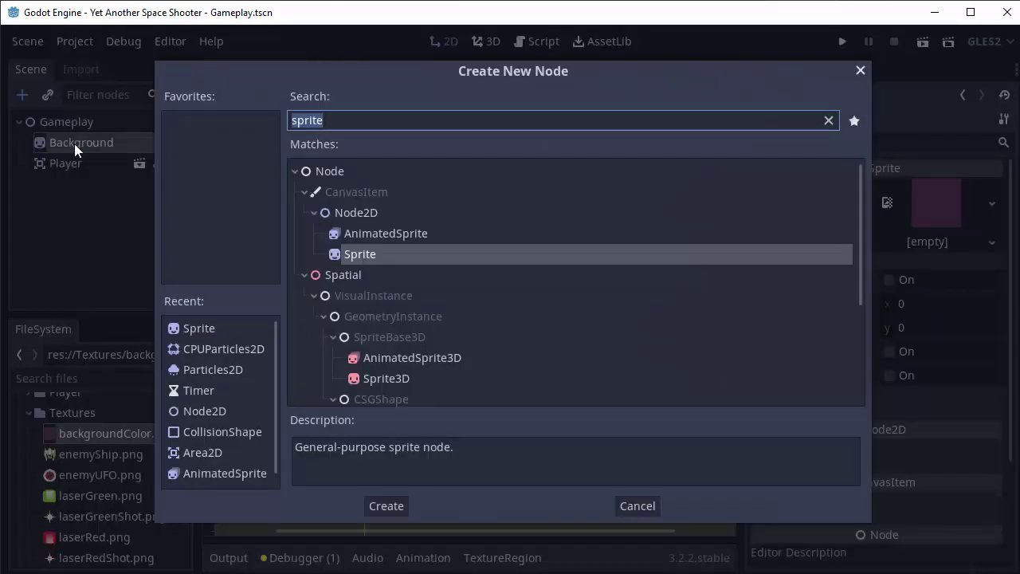
{"action": "type", "text": "particles"}
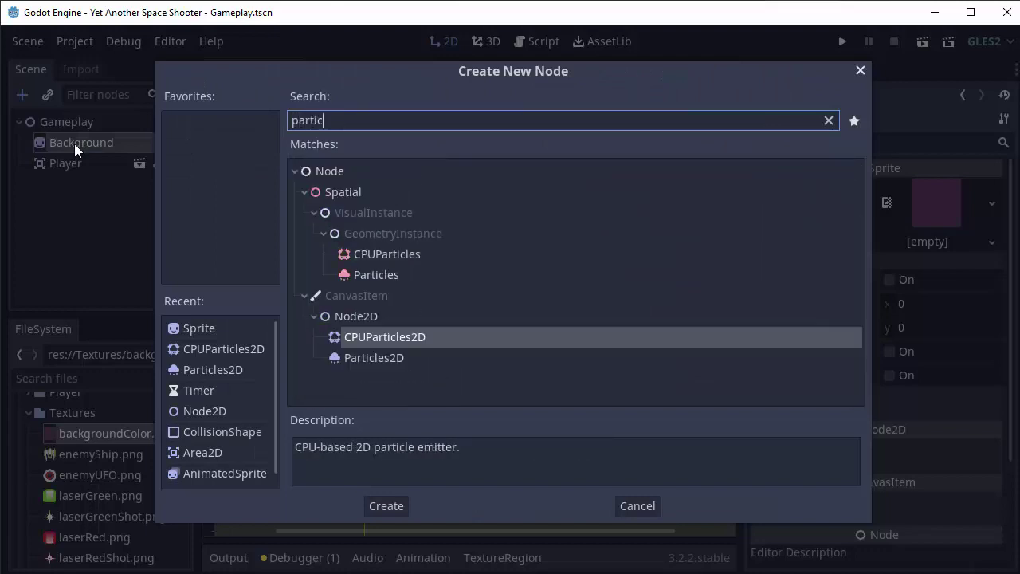
{"action": "left_click", "coordinate": [414, 336]}
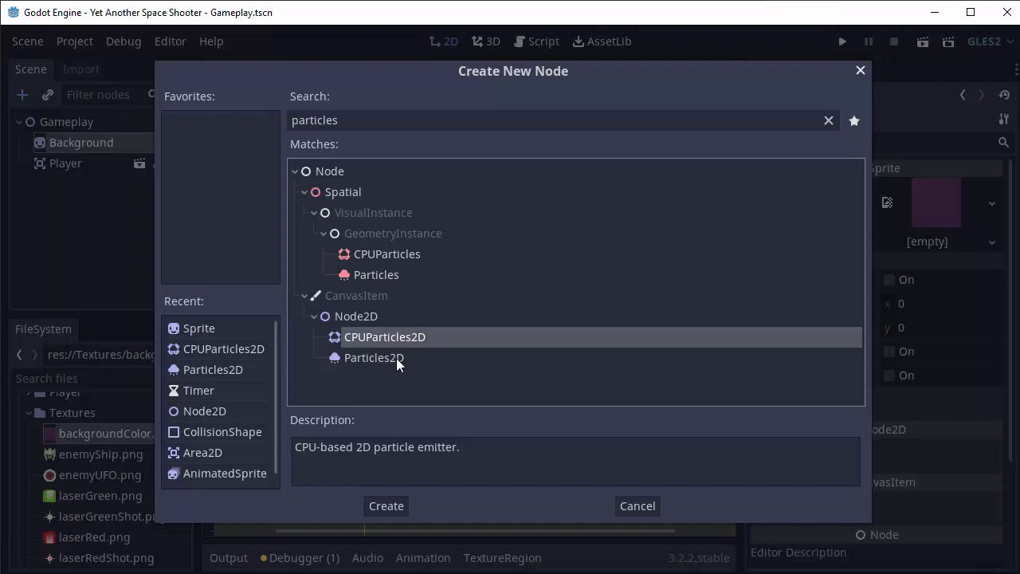
{"action": "left_click", "coordinate": [399, 358]}
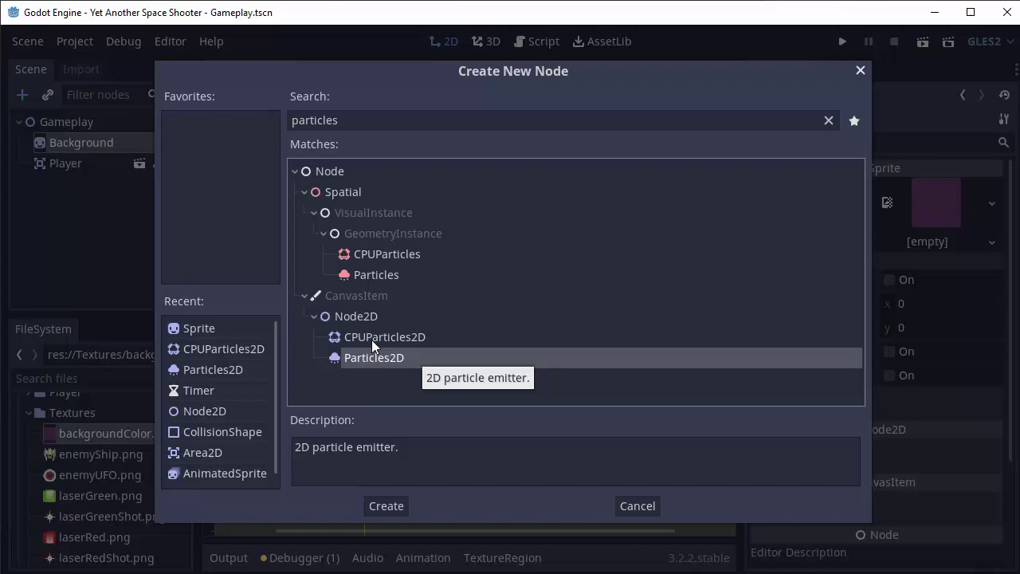
{"action": "left_click", "coordinate": [383, 339]}
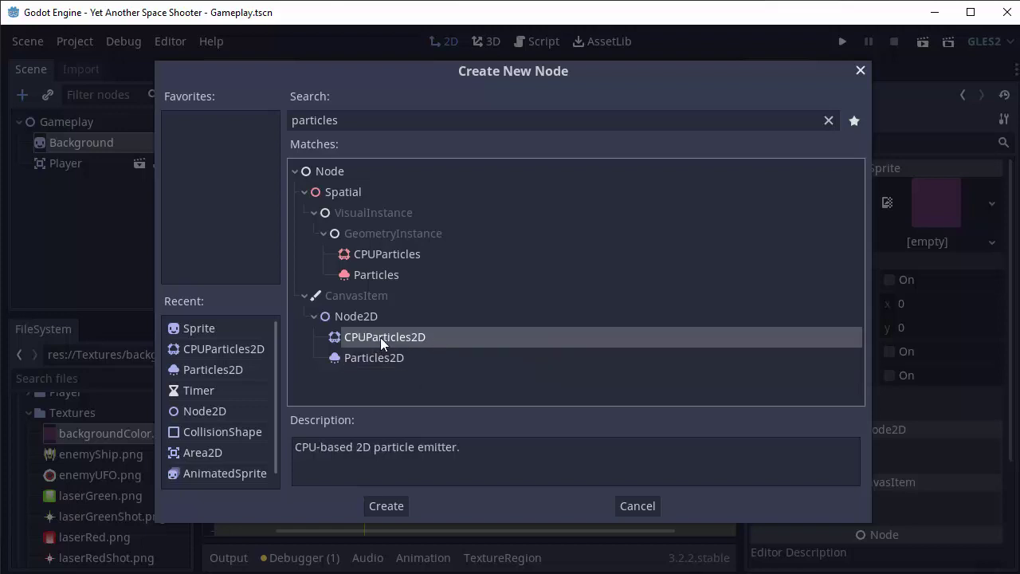
{"action": "left_click", "coordinate": [388, 506]}
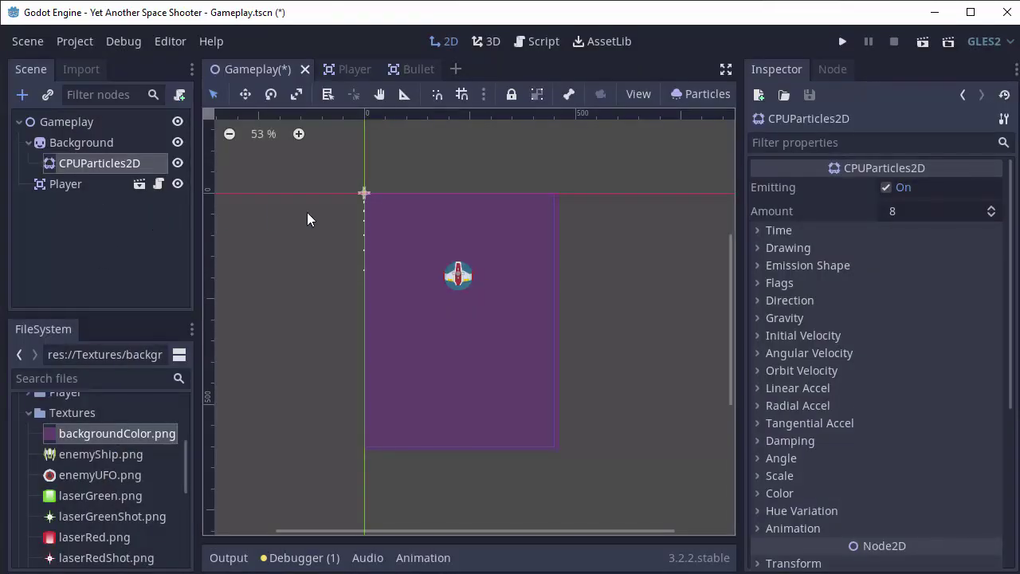
- Zoom the canvas out slightly to view the emitter's falling particle column
{"action": "scroll", "coordinate": [348, 208], "scroll_direction": "up", "scroll_amount": 3}
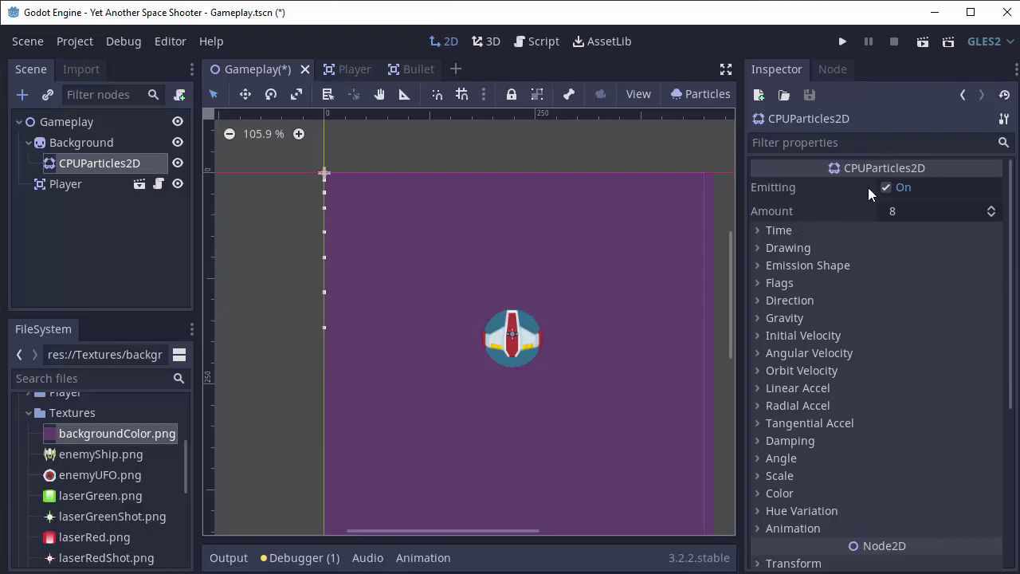
{"action": "scroll", "coordinate": [819, 417], "scroll_direction": "down", "scroll_amount": 5}
{"action": "scroll", "coordinate": [828, 406], "scroll_direction": "up", "scroll_amount": 5}
{"action": "key", "text": "ctrl+minus"}
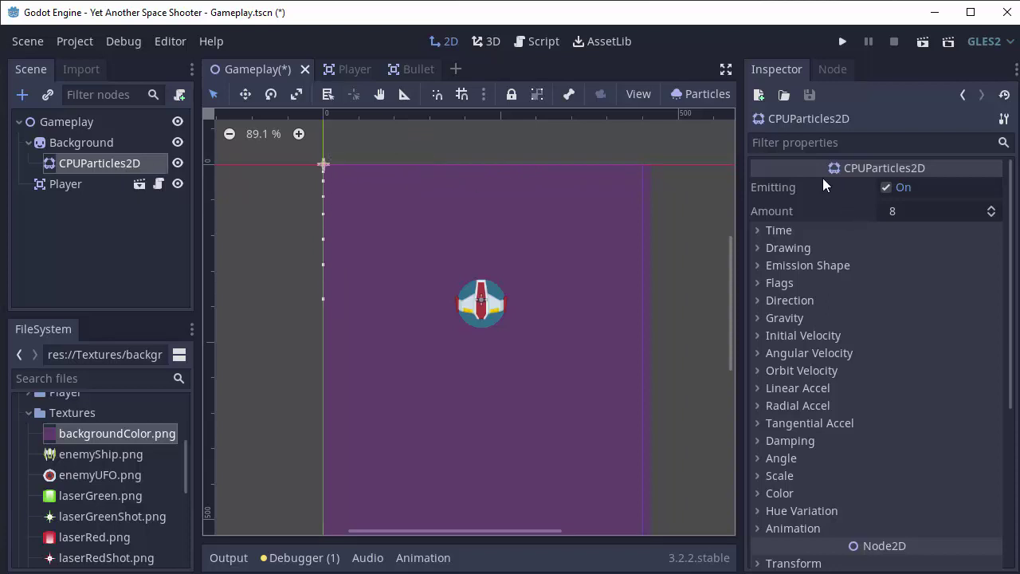
- Set the emission shape to Box with Rect Extents x of 80
{"action": "left_click", "coordinate": [821, 267]}
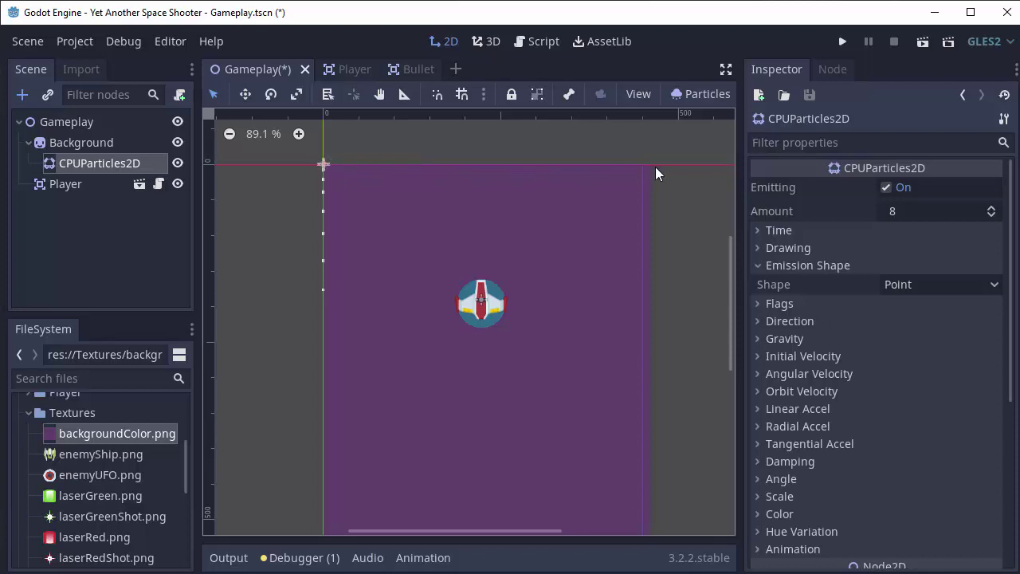
{"action": "left_click", "coordinate": [913, 283]}
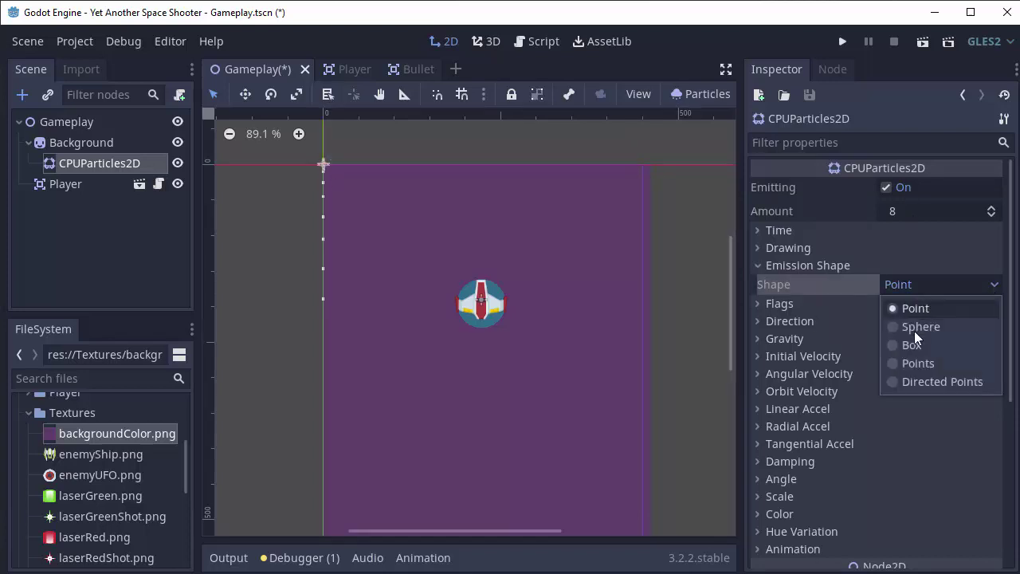
{"action": "left_click", "coordinate": [903, 343]}
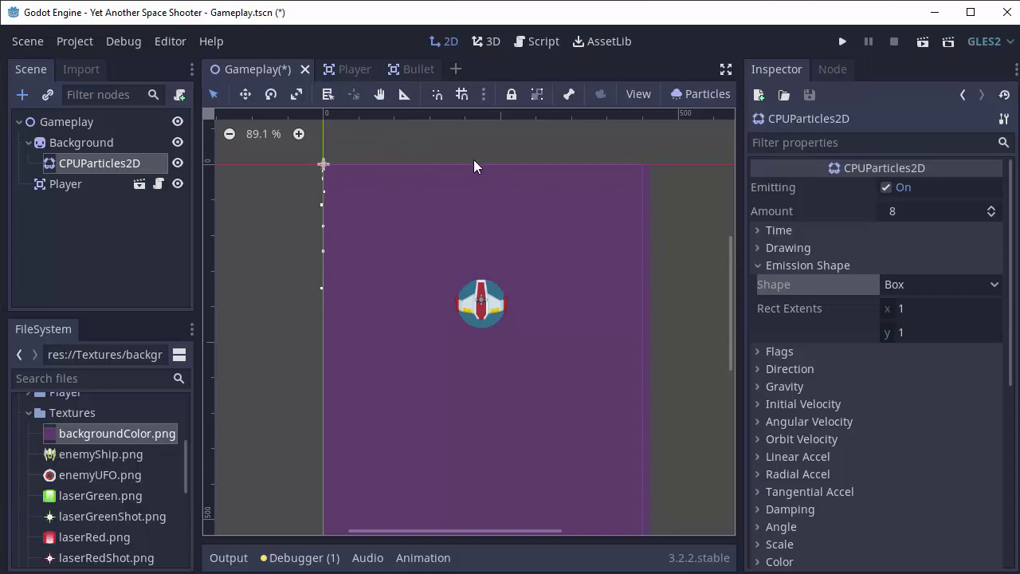
{"action": "middle_click_drag", "start_coordinate": [460, 160], "coordinate": [448, 205]}
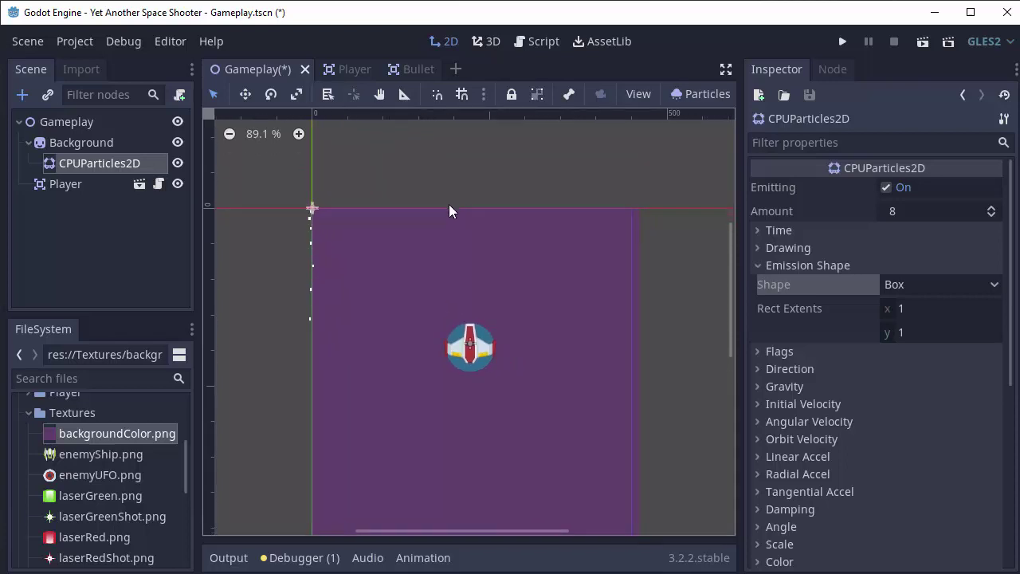
{"action": "left_click", "coordinate": [913, 307]}
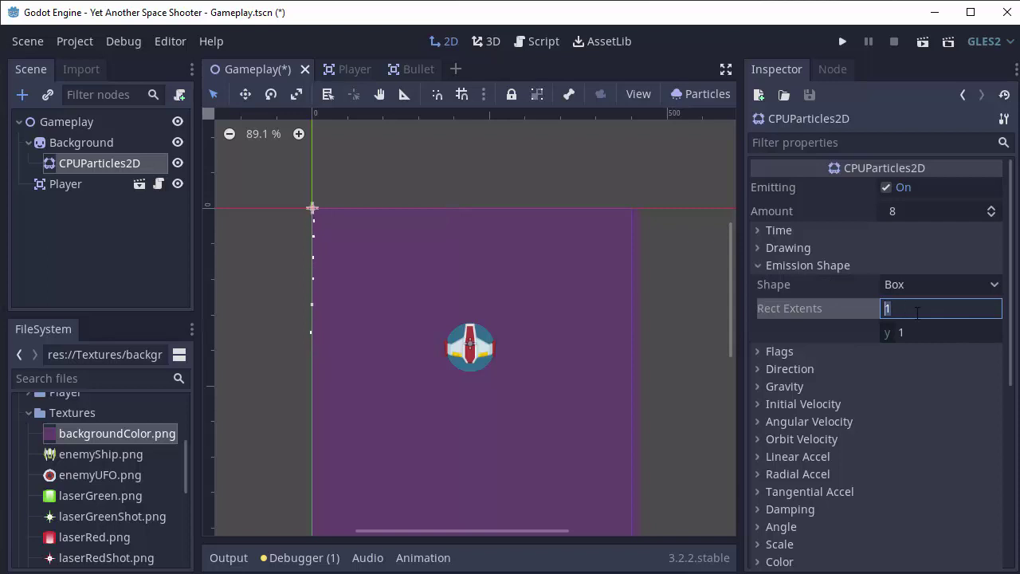
{"action": "type", "text": "80"}
{"action": "key", "text": "Return"}
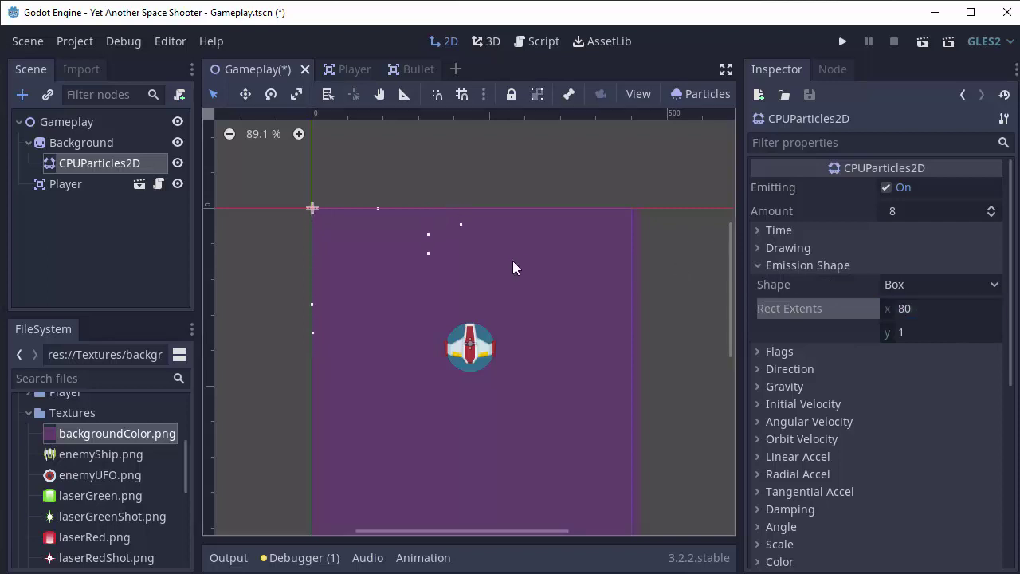
{"action": "scroll", "coordinate": [513, 260], "scroll_direction": "down", "scroll_amount": 2}
{"action": "middle_click_drag", "start_coordinate": [449, 248], "coordinate": [494, 244]}
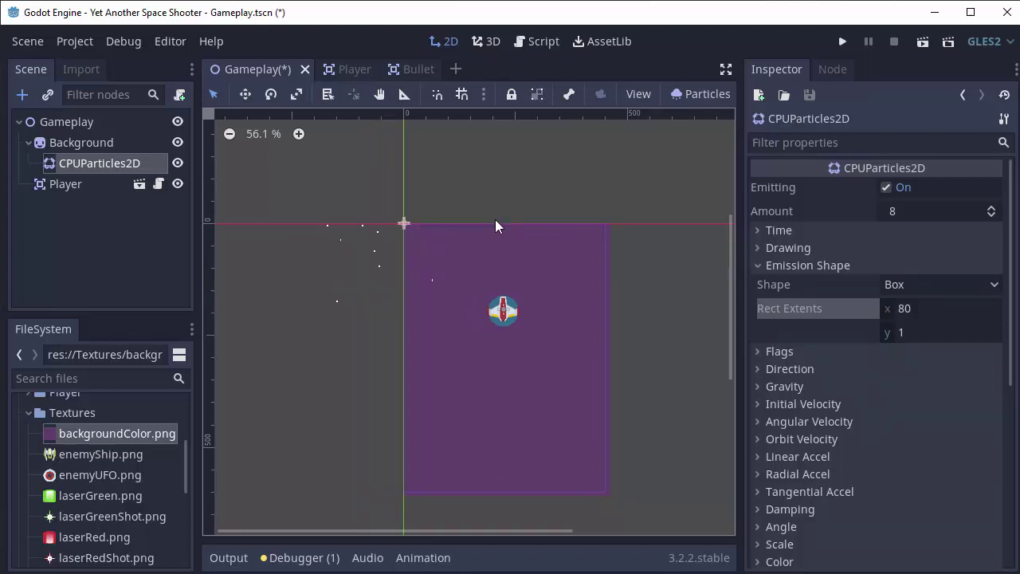
- Drag the CPUParticles2D emitter to the top centre of the purple background
{"action": "left_click", "coordinate": [100, 164]}
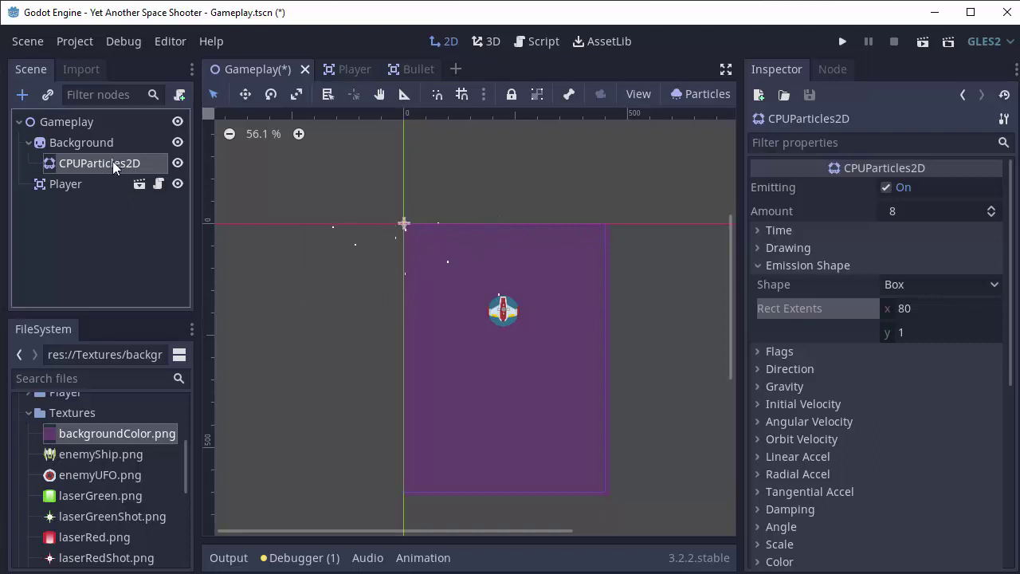
{"action": "left_click", "coordinate": [247, 94]}
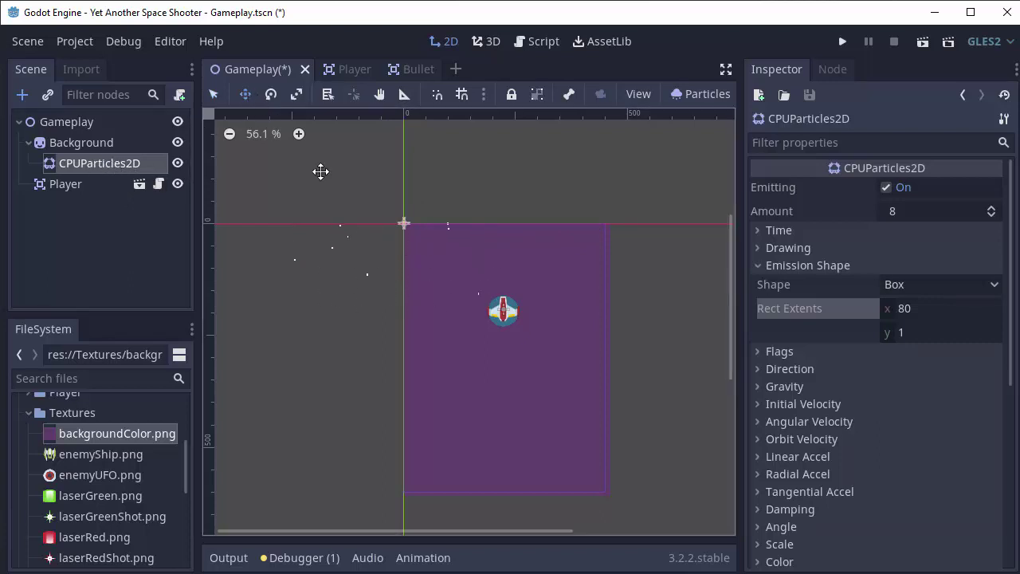
{"action": "left_click_drag", "start_coordinate": [335, 246], "coordinate": [436, 243]}
{"action": "scroll", "coordinate": [503, 267], "scroll_direction": "up", "scroll_amount": 2}
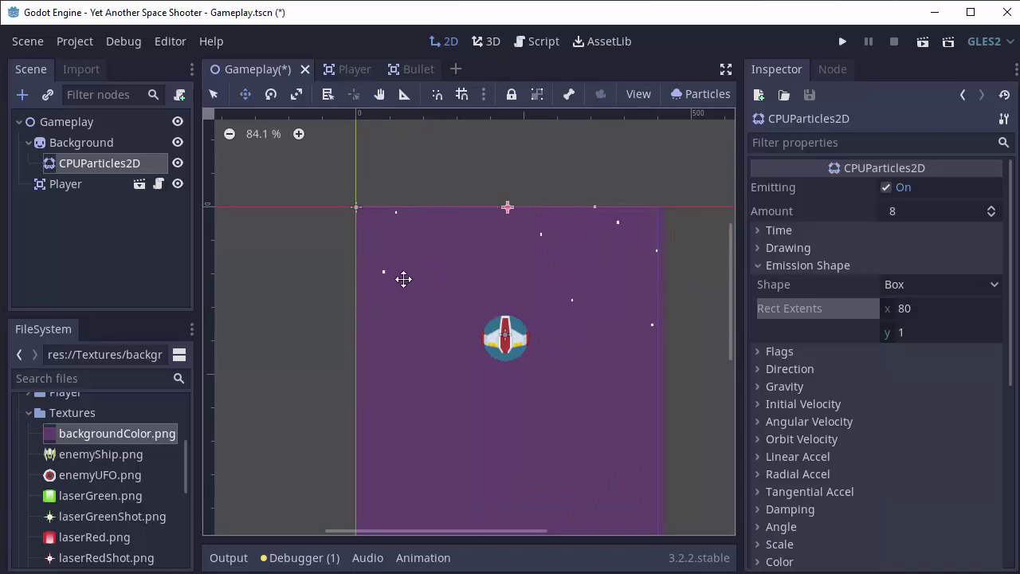
- Set starBig.png as the particles' Drawing texture
{"action": "scroll", "coordinate": [877, 303], "scroll_direction": "down", "scroll_amount": 2}
{"action": "left_click", "coordinate": [808, 214]}
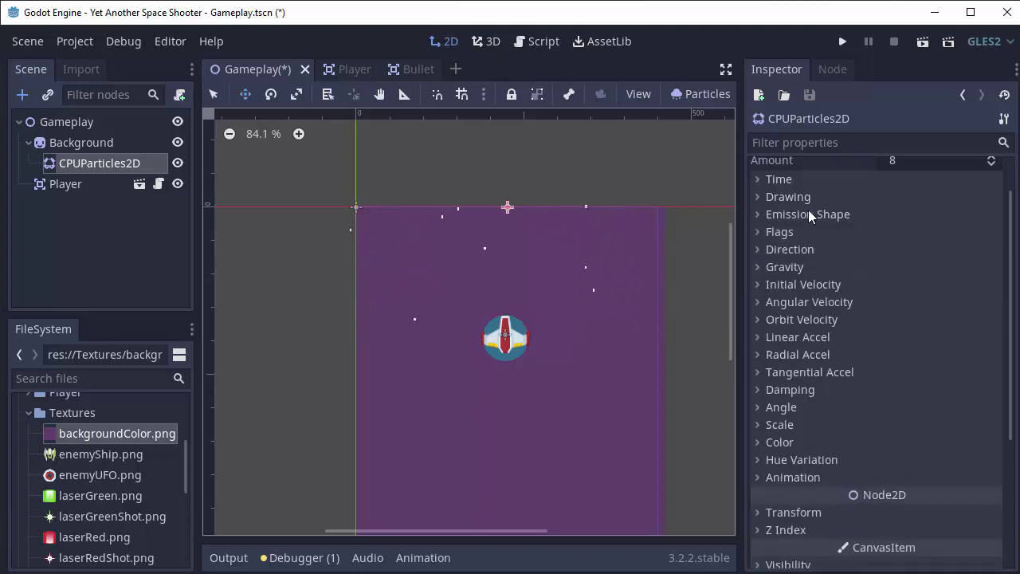
{"action": "left_click", "coordinate": [788, 198]}
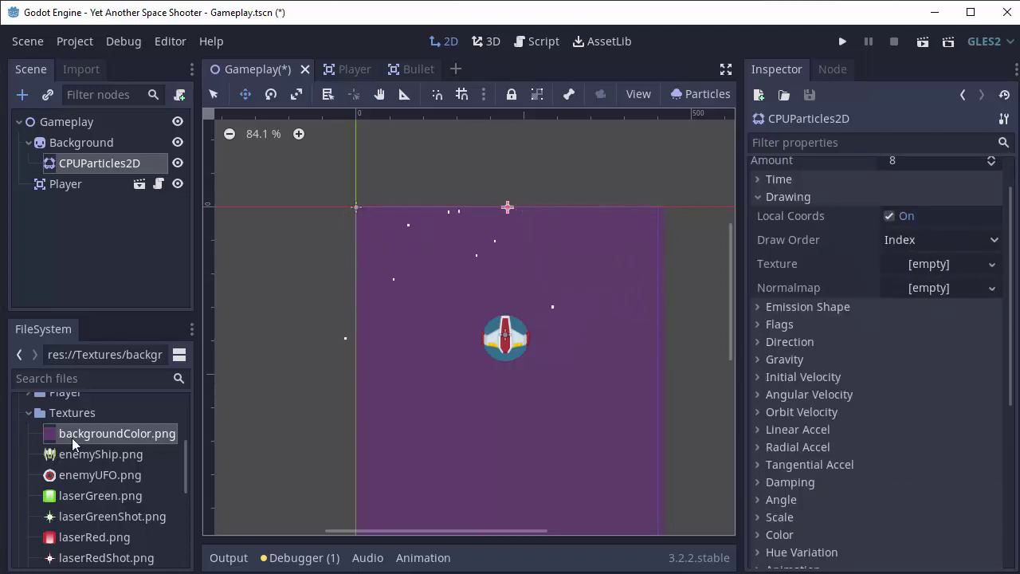
{"action": "scroll", "coordinate": [98, 423], "scroll_direction": "down", "scroll_amount": 5}
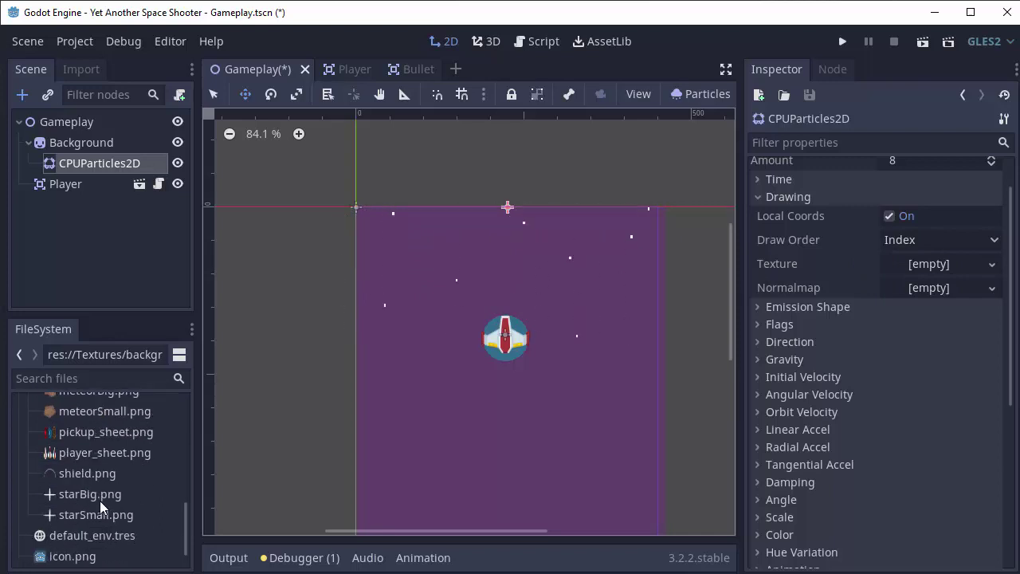
{"action": "left_click", "coordinate": [82, 498]}
{"action": "left_click_drag", "start_coordinate": [91, 497], "coordinate": [941, 272]}
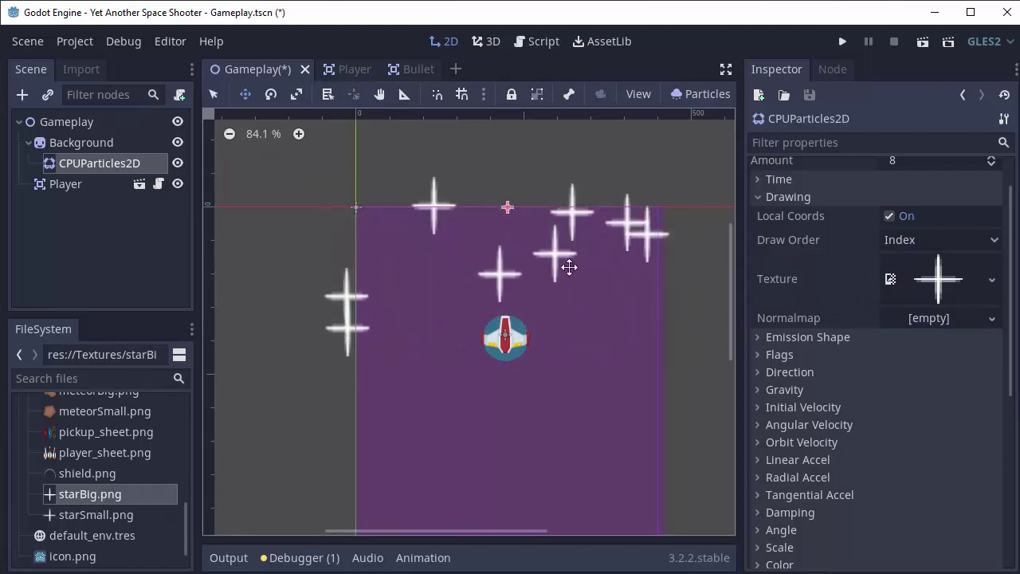
- Set the star particles' Scale Amount to 0.1 and Scale Amount Random to 0.24
{"action": "left_click", "coordinate": [822, 196]}
{"action": "scroll", "coordinate": [565, 260], "scroll_direction": "down", "scroll_amount": 2}
{"action": "middle_click_drag", "start_coordinate": [566, 287], "coordinate": [572, 266]}
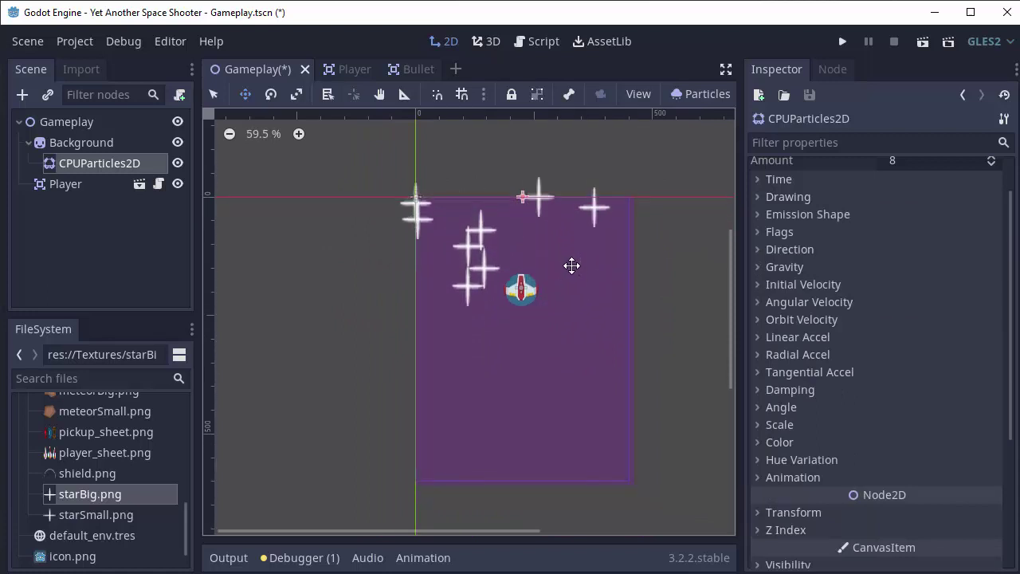
{"action": "left_click", "coordinate": [789, 423]}
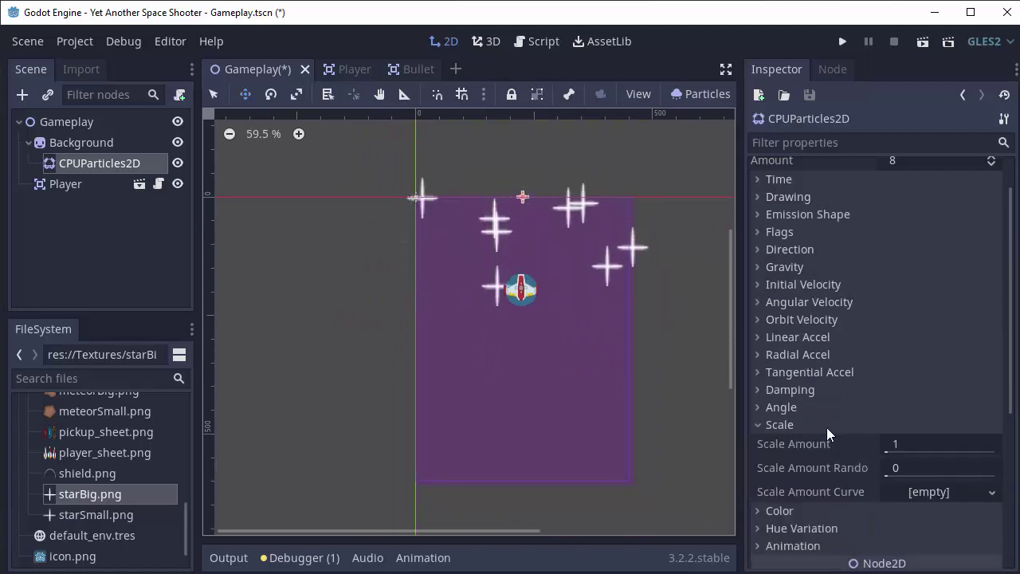
{"action": "left_click", "coordinate": [920, 443]}
{"action": "type", "text": "0"}
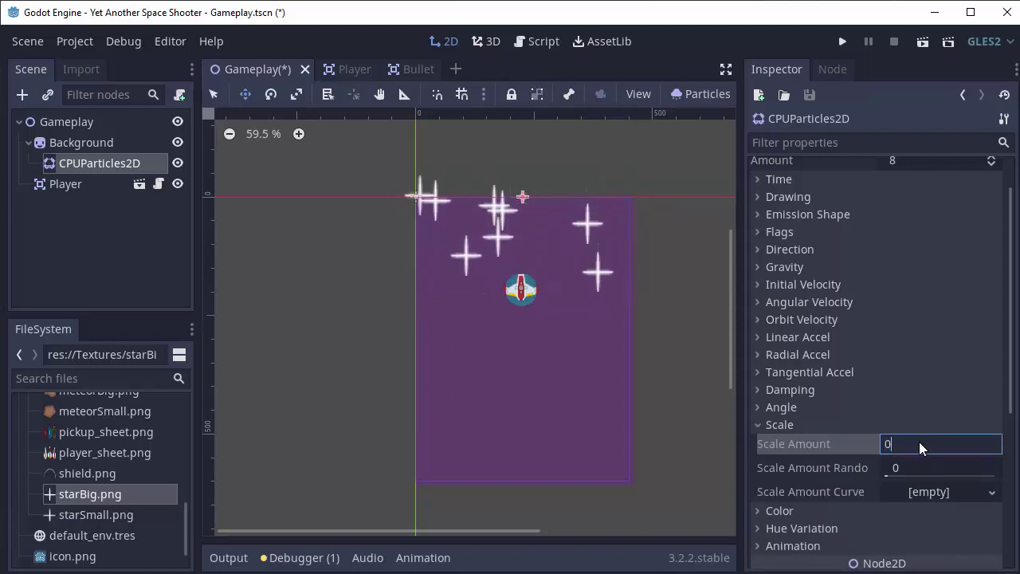
{"action": "type", "text": ".1"}
{"action": "key", "text": "Return"}
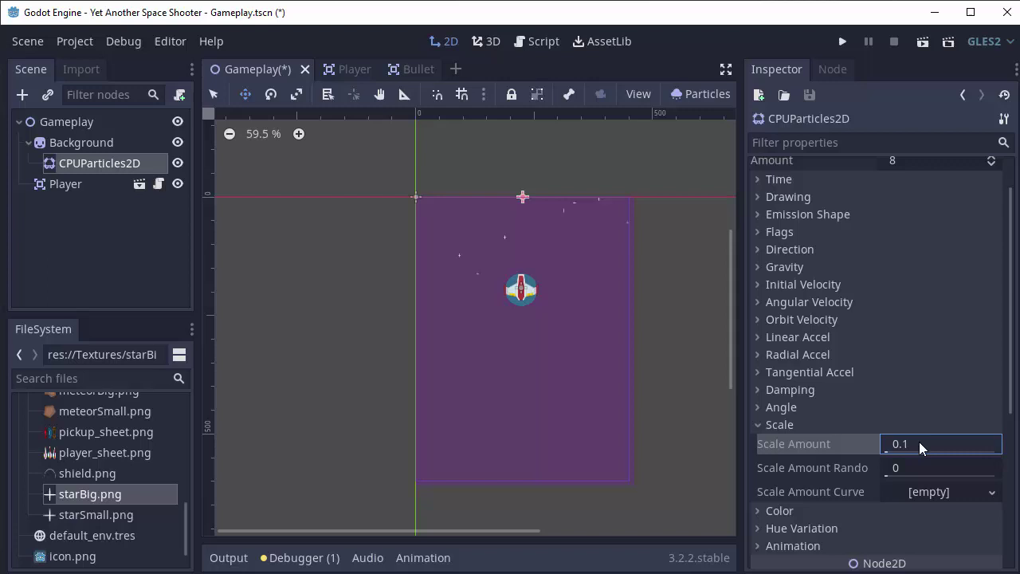
{"action": "scroll", "coordinate": [560, 264], "scroll_direction": "up", "scroll_amount": 2}
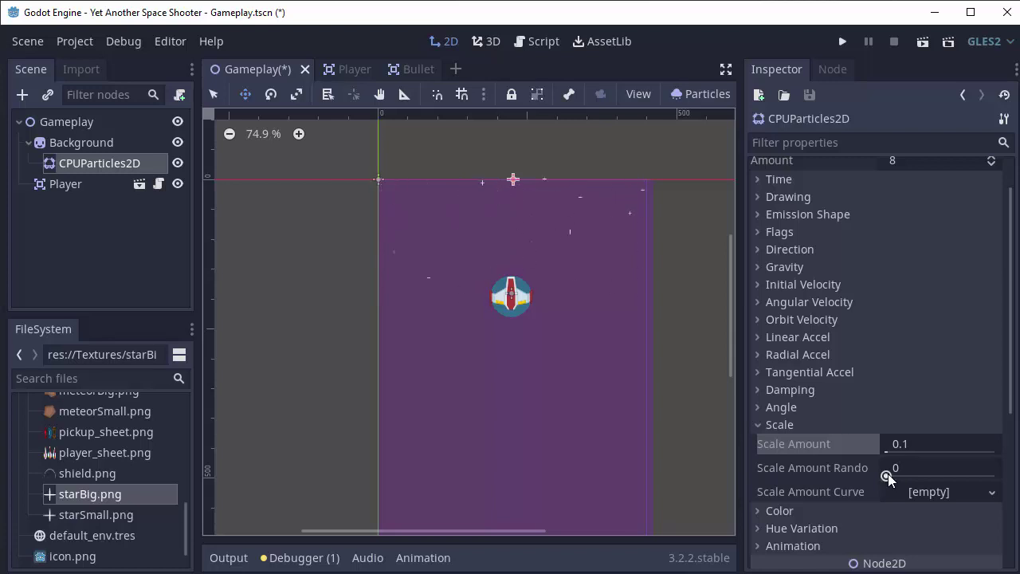
{"action": "left_click_drag", "start_coordinate": [905, 473], "coordinate": [914, 475]}
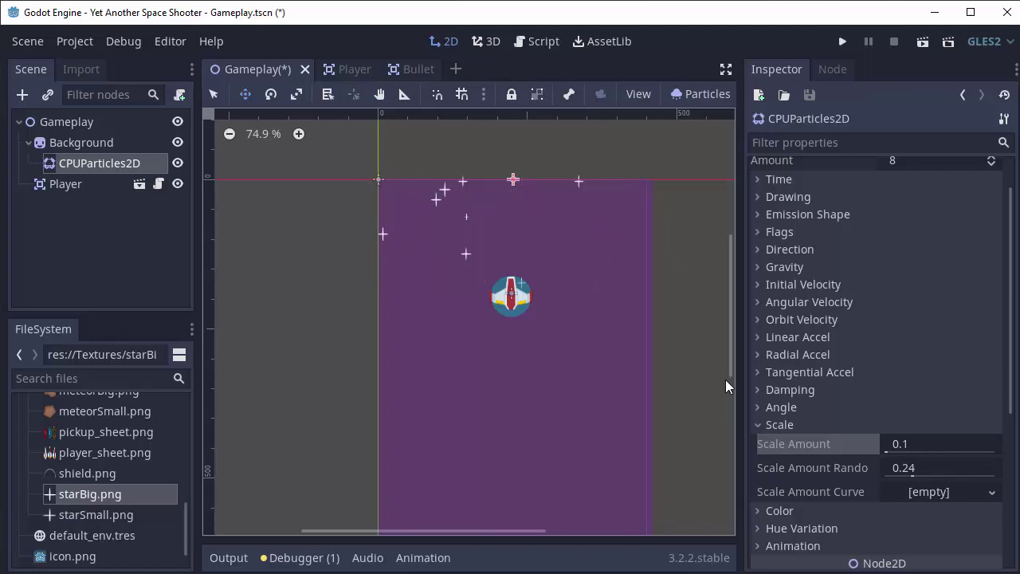
{"action": "left_click", "coordinate": [773, 424]}
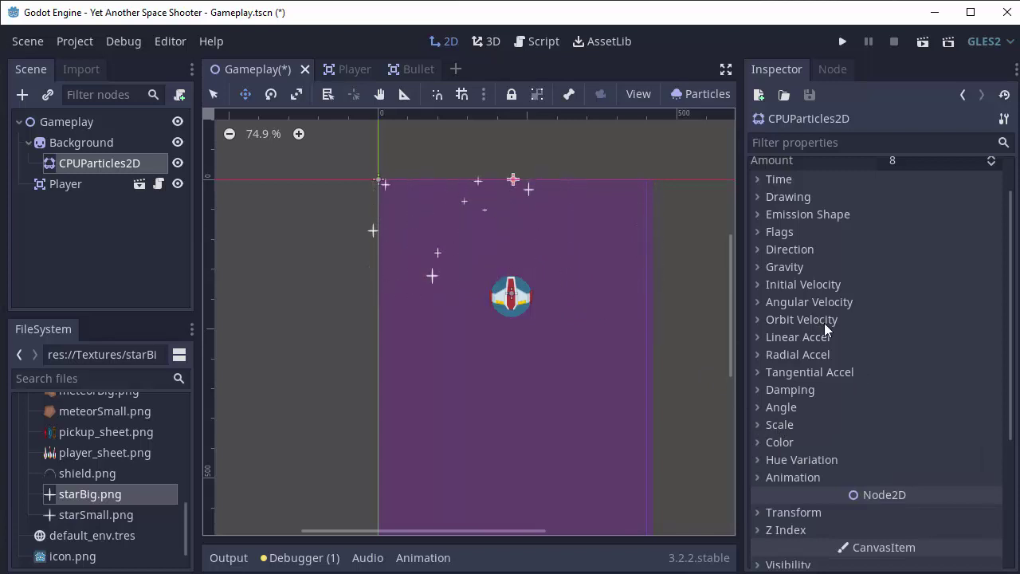
- Set the particles' vertical gravity to 0
{"action": "left_click", "coordinate": [812, 269]}
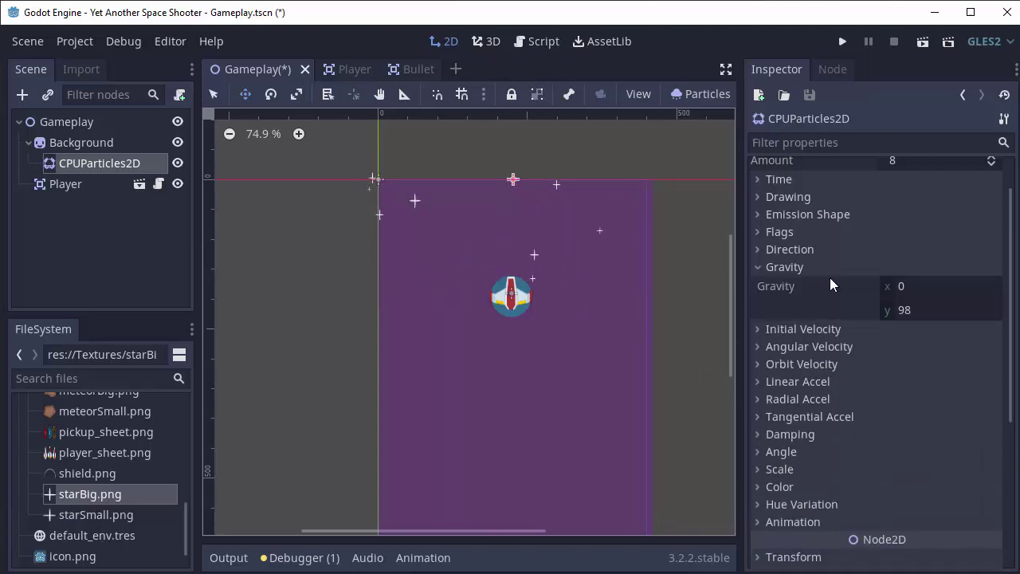
{"action": "left_click", "coordinate": [924, 310]}
{"action": "type", "text": "0"}
{"action": "key", "text": "Return"}
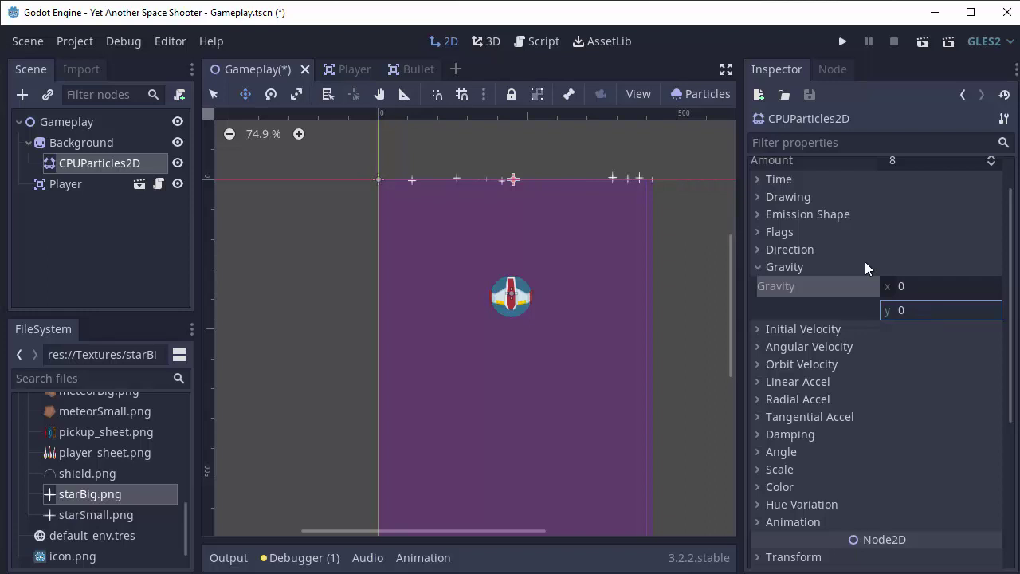
{"action": "left_click", "coordinate": [785, 267]}
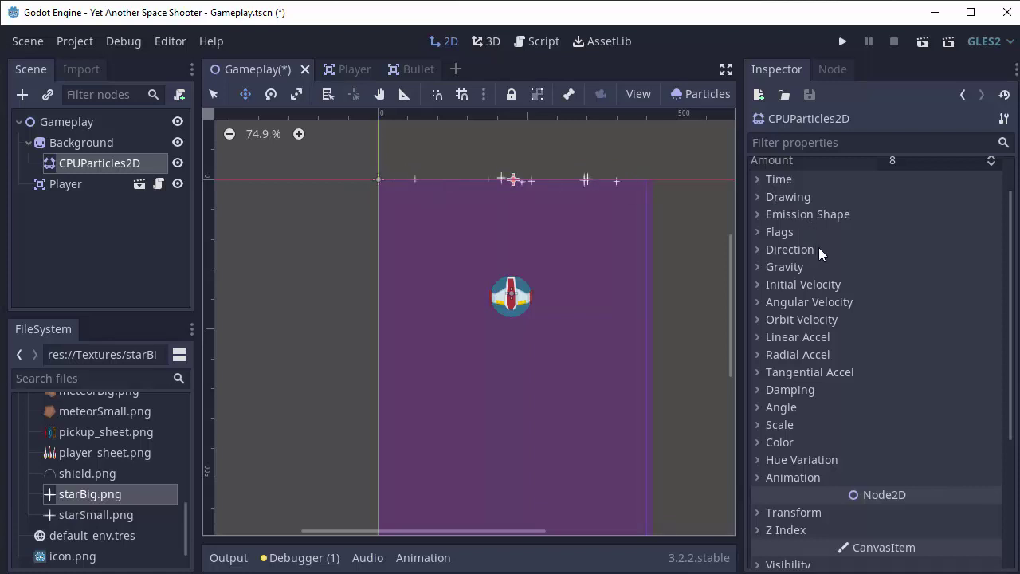
- Give the stars an Initial Velocity of 70
{"action": "left_click", "coordinate": [801, 284]}
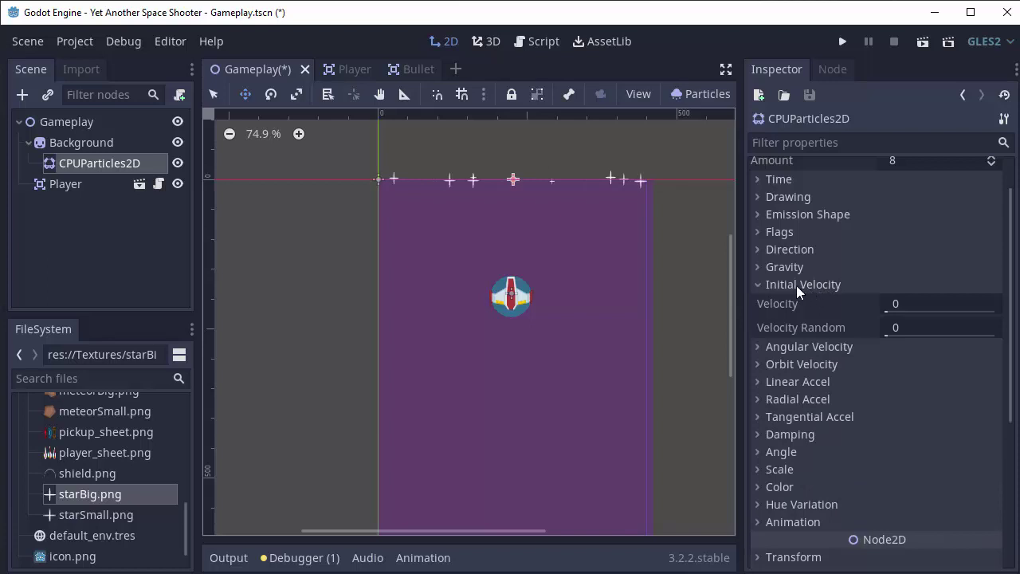
{"action": "left_click", "coordinate": [910, 304]}
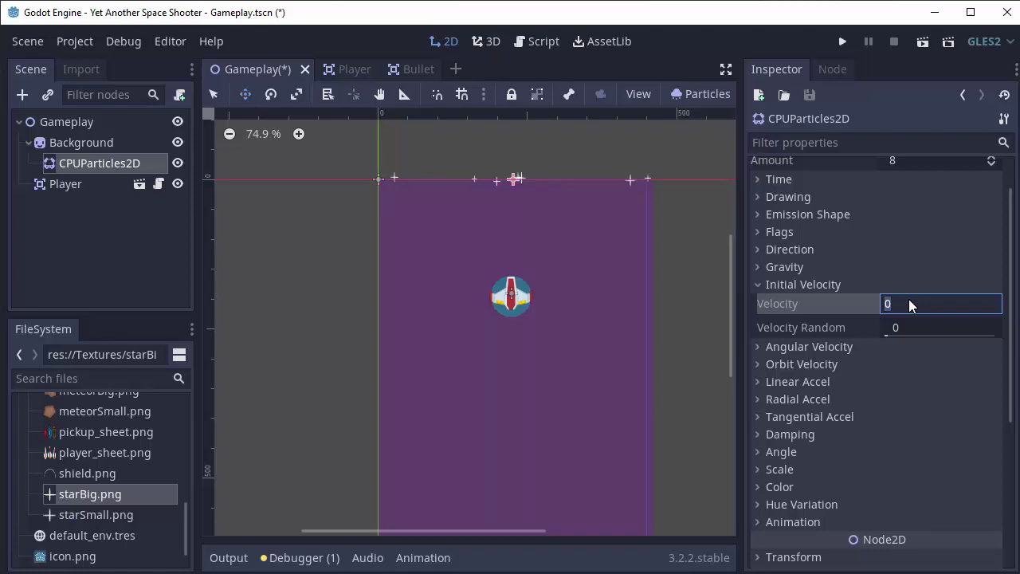
{"action": "type", "text": "70"}
{"action": "key", "text": "Return"}
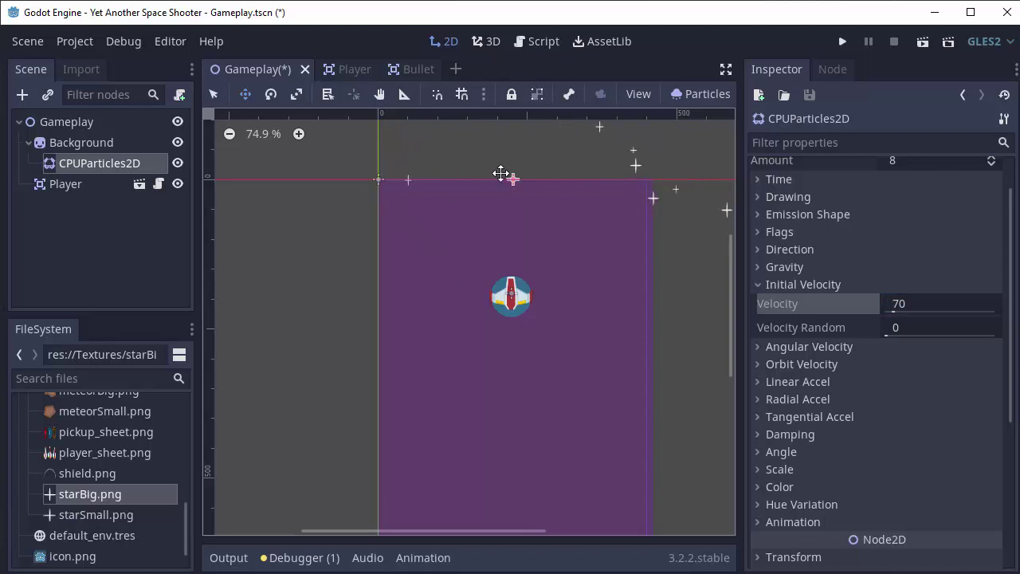
{"action": "middle_click_drag", "start_coordinate": [478, 214], "coordinate": [444, 264]}
{"action": "scroll", "coordinate": [439, 260], "scroll_direction": "down", "scroll_amount": 2}
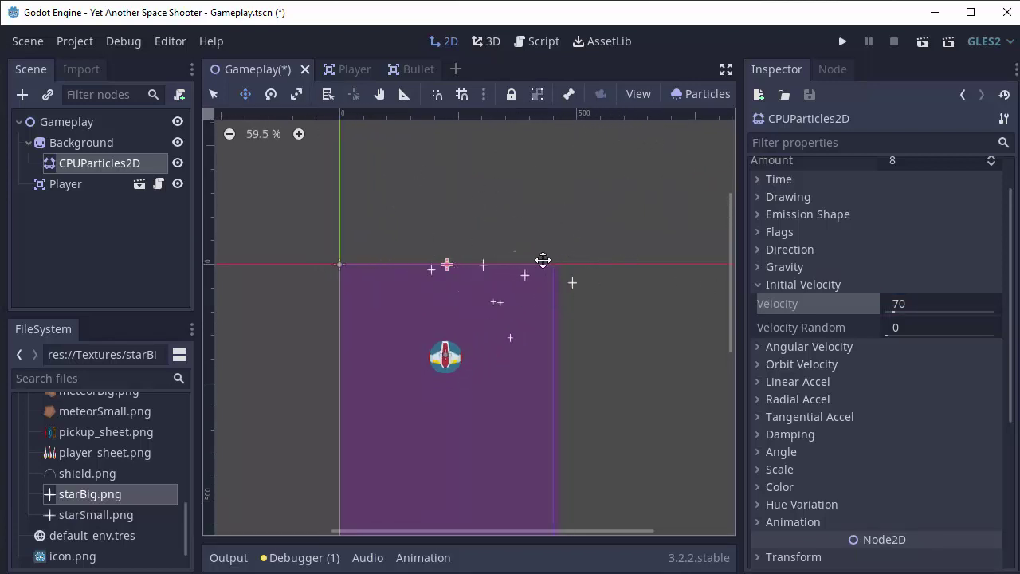
- Set the particle Direction to x 0, y 1 and reduce Spread from 45 to 0
{"action": "left_click", "coordinate": [779, 251]}
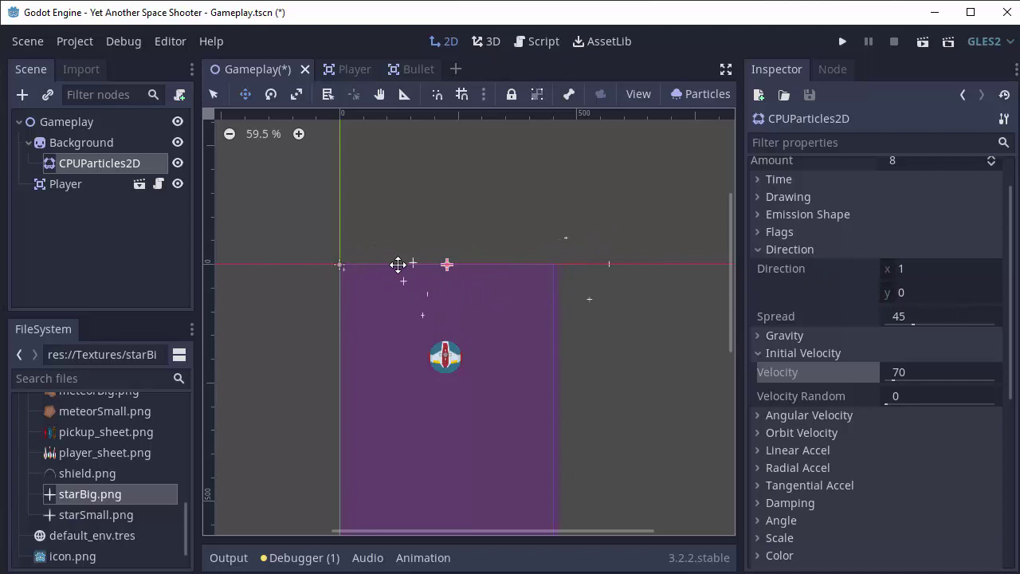
{"action": "left_click", "coordinate": [914, 271]}
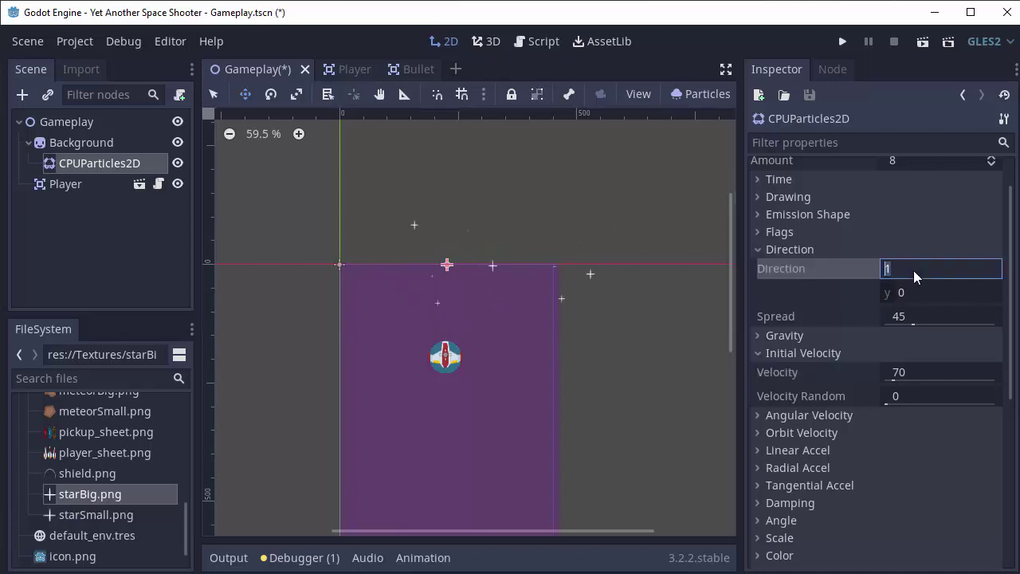
{"action": "type", "text": "0"}
{"action": "key", "text": "Return"}
{"action": "left_click", "coordinate": [907, 293]}
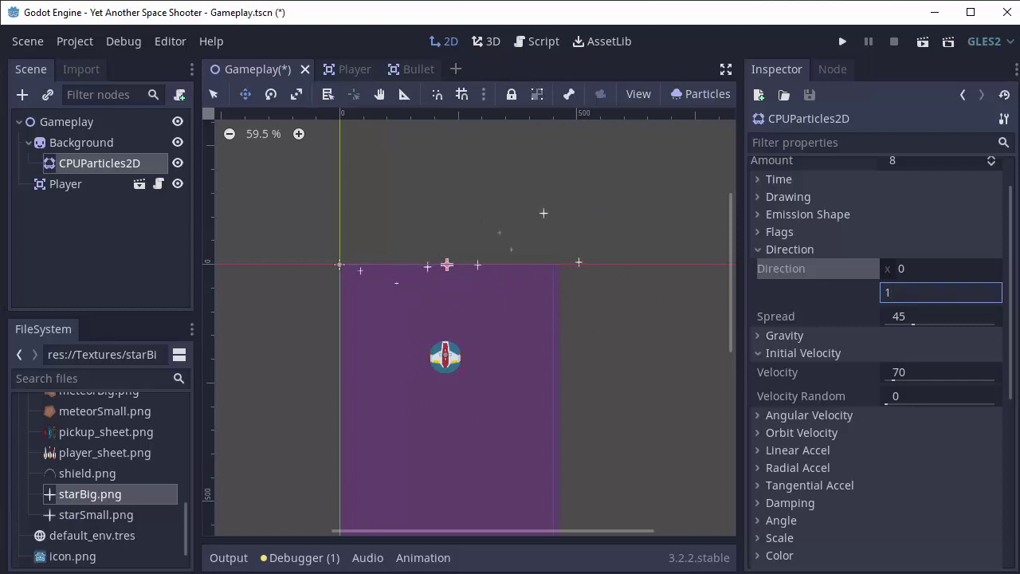
{"action": "left_click", "coordinate": [353, 250]}
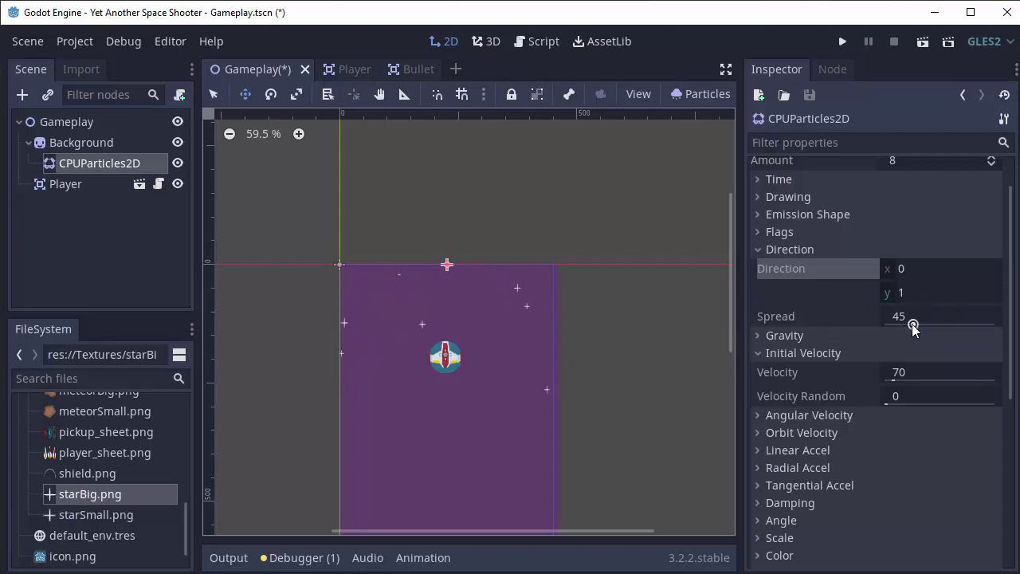
{"action": "left_click_drag", "start_coordinate": [913, 325], "coordinate": [885, 322]}
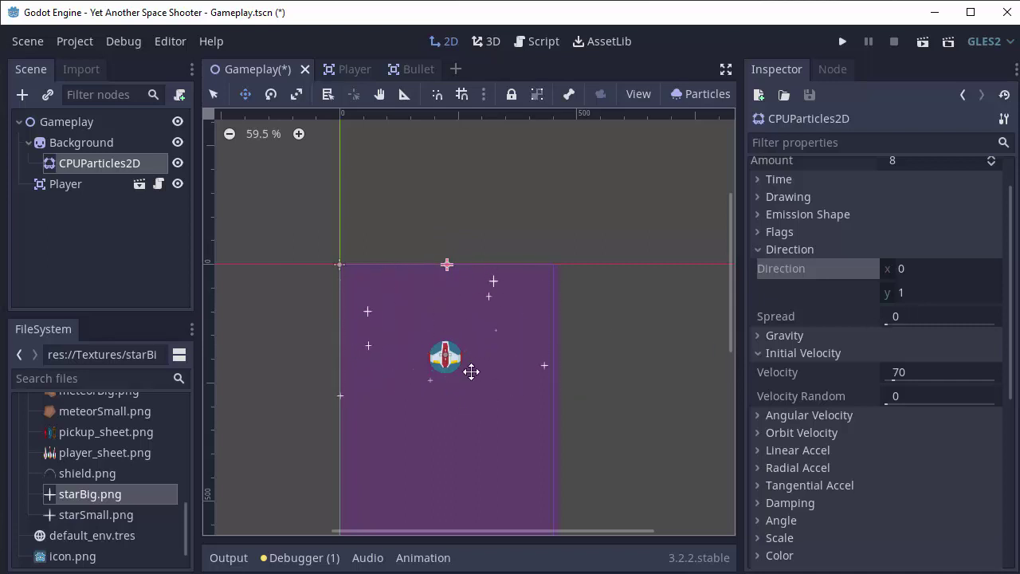
{"action": "middle_click_drag", "start_coordinate": [471, 371], "coordinate": [488, 290]}
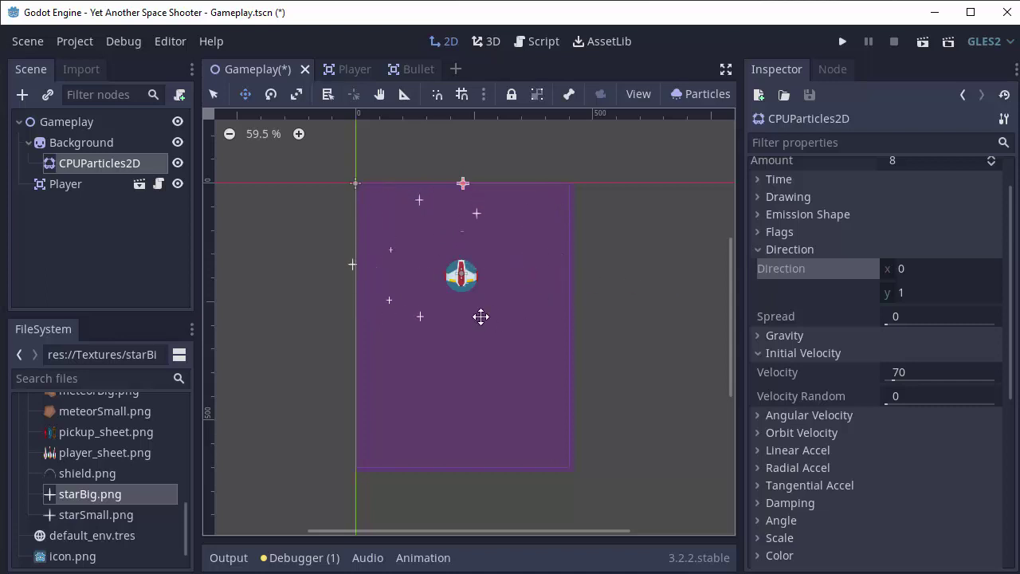
- Set the star Amount to 50 and the Lifetime to 5
{"action": "scroll", "coordinate": [932, 243], "scroll_direction": "up", "scroll_amount": 2}
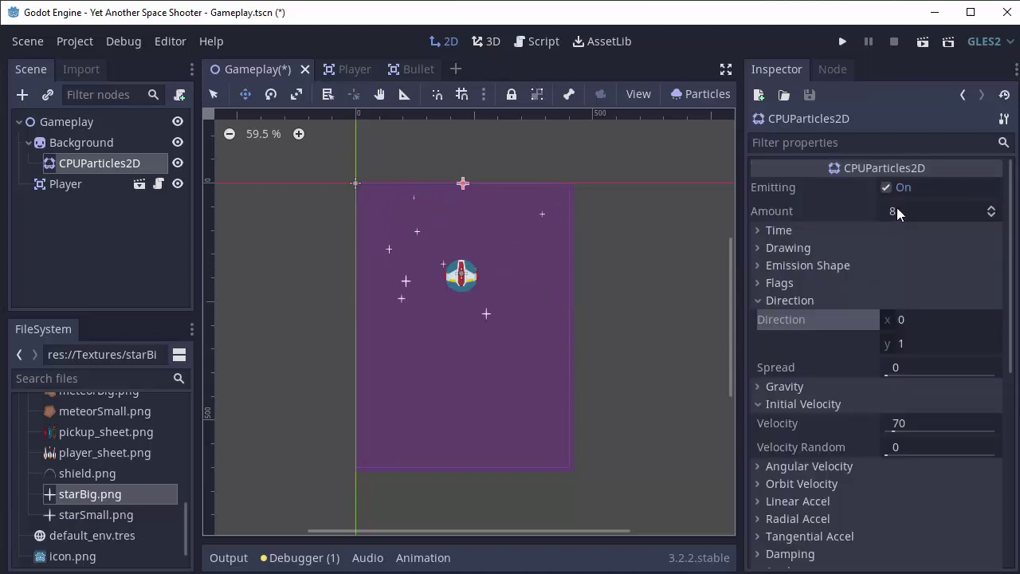
{"action": "left_click", "coordinate": [897, 211]}
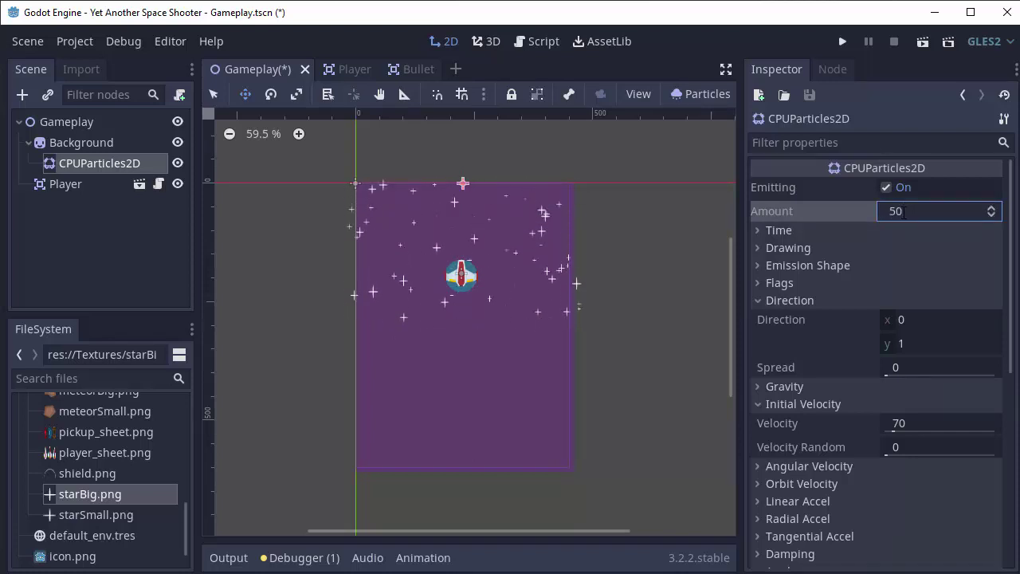
{"action": "key", "text": "Return"}
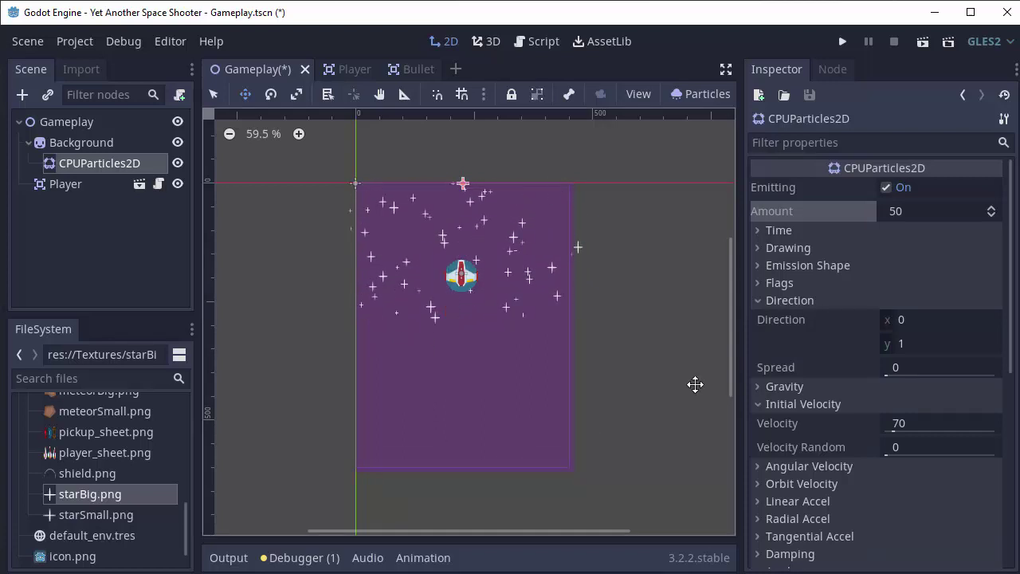
{"action": "left_click", "coordinate": [785, 229]}
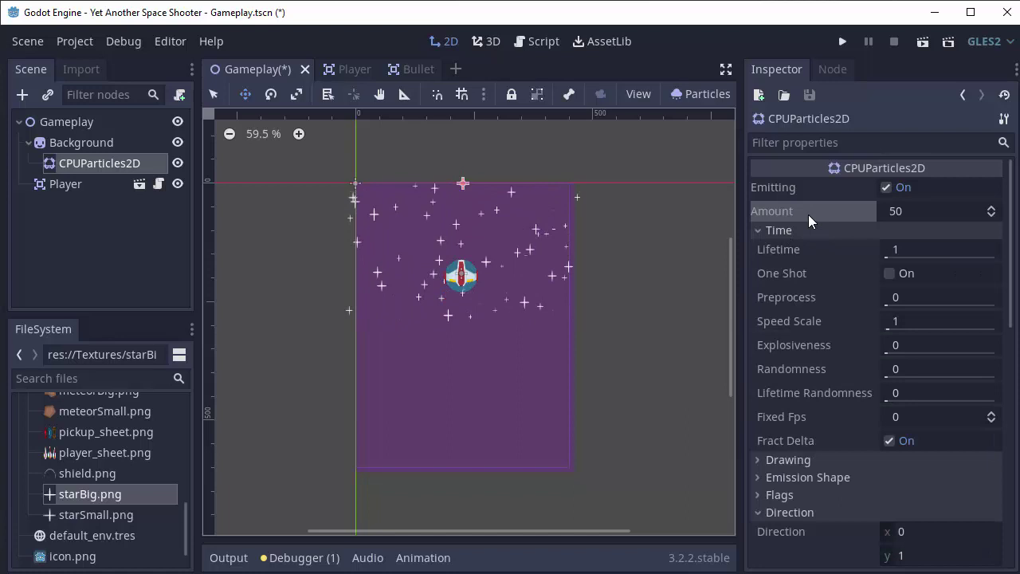
{"action": "left_click", "coordinate": [909, 247]}
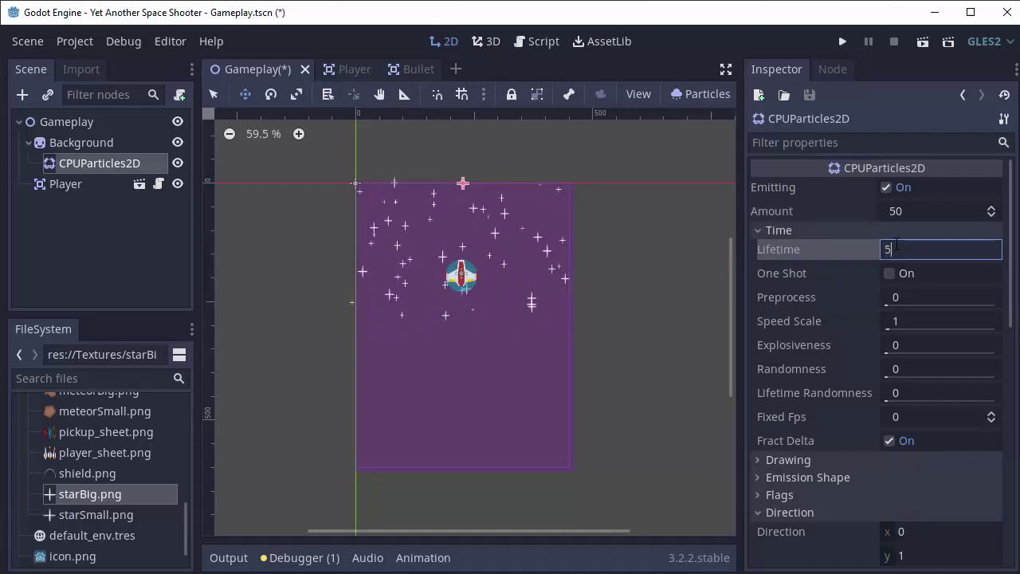
{"action": "key", "text": "Return"}
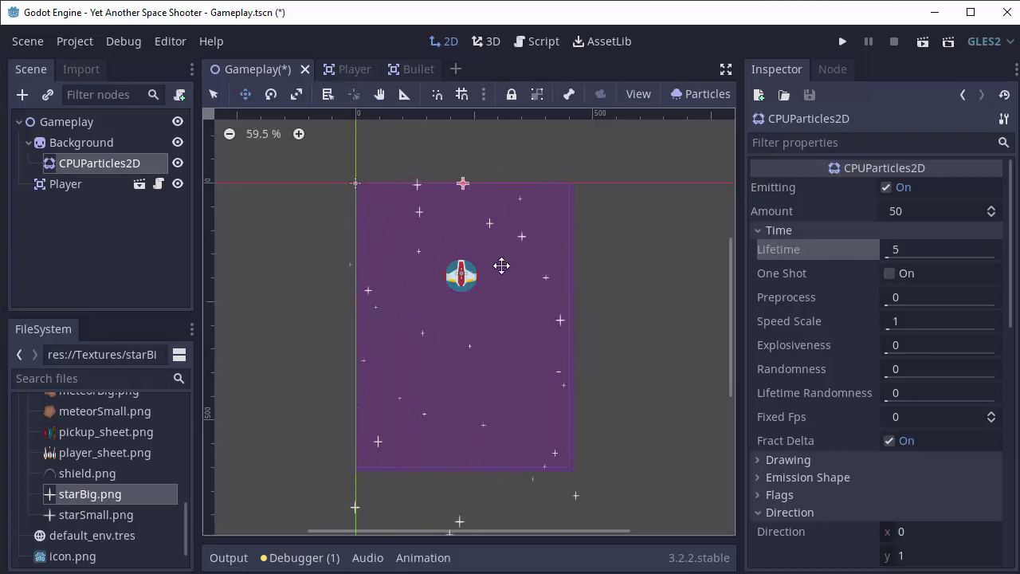
- Change the Lifetime to 4 and save the Gameplay scene
{"action": "scroll", "coordinate": [508, 357], "scroll_direction": "down", "scroll_amount": 5}
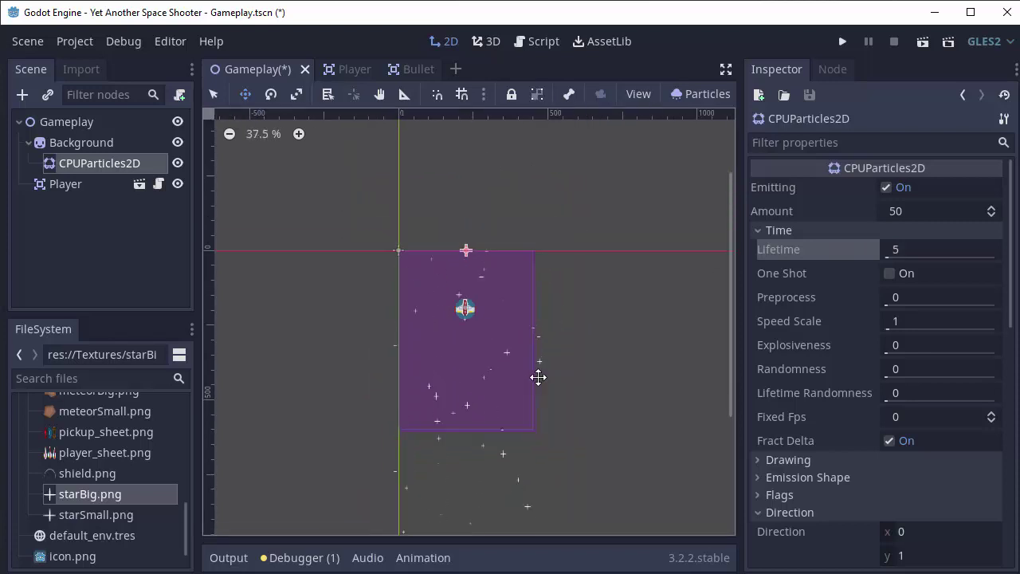
{"action": "scroll", "coordinate": [568, 364], "scroll_direction": "down", "scroll_amount": 5}
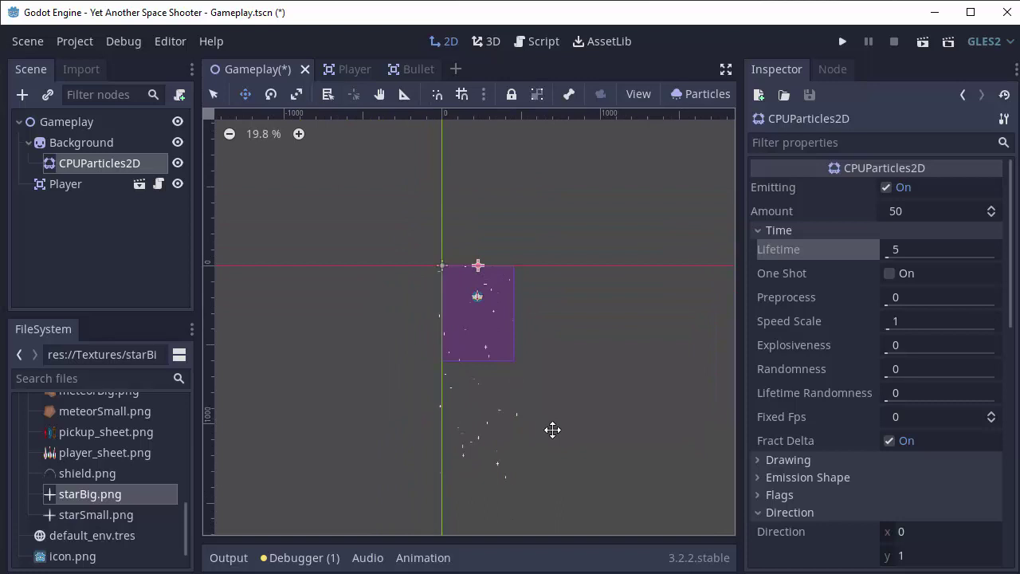
{"action": "left_click", "coordinate": [923, 247]}
{"action": "type", "text": "4"}
{"action": "key", "text": "Return"}
{"action": "scroll", "coordinate": [482, 341], "scroll_direction": "up", "scroll_amount": 5}
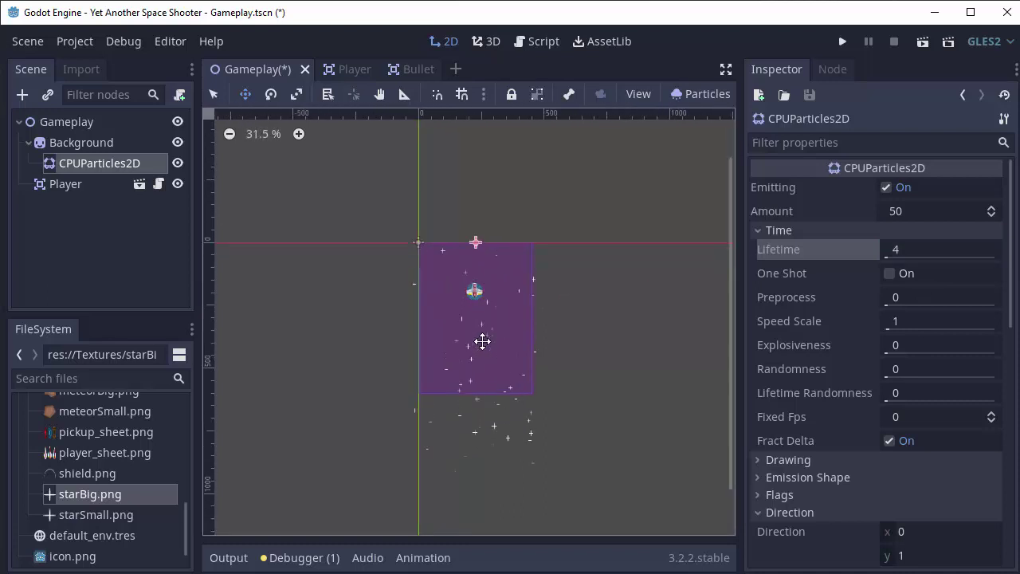
{"action": "key", "text": "ctrl+s"}
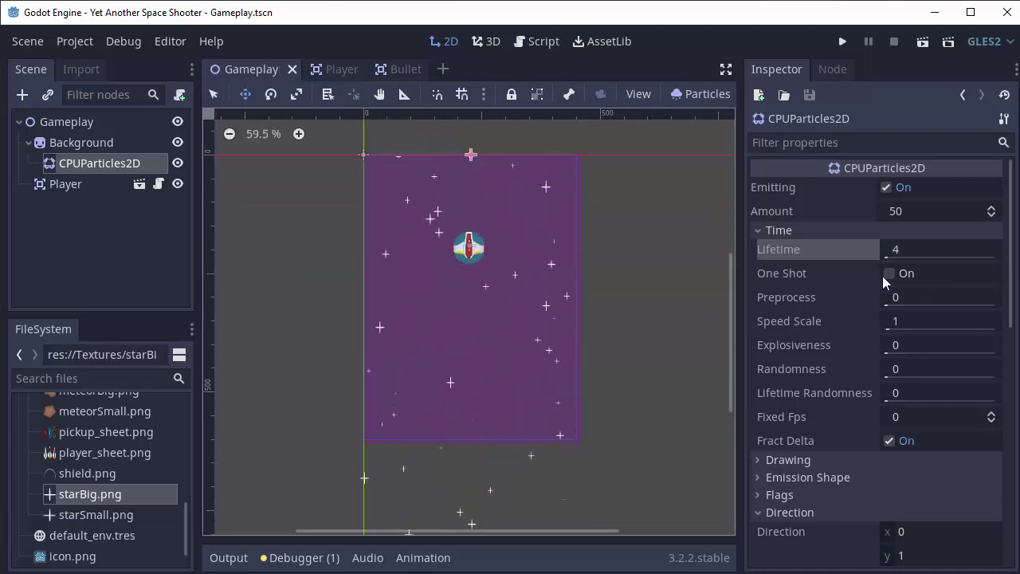
- Set the stars' Initial Velocity Random to 0.6
{"action": "left_click", "coordinate": [805, 232]}
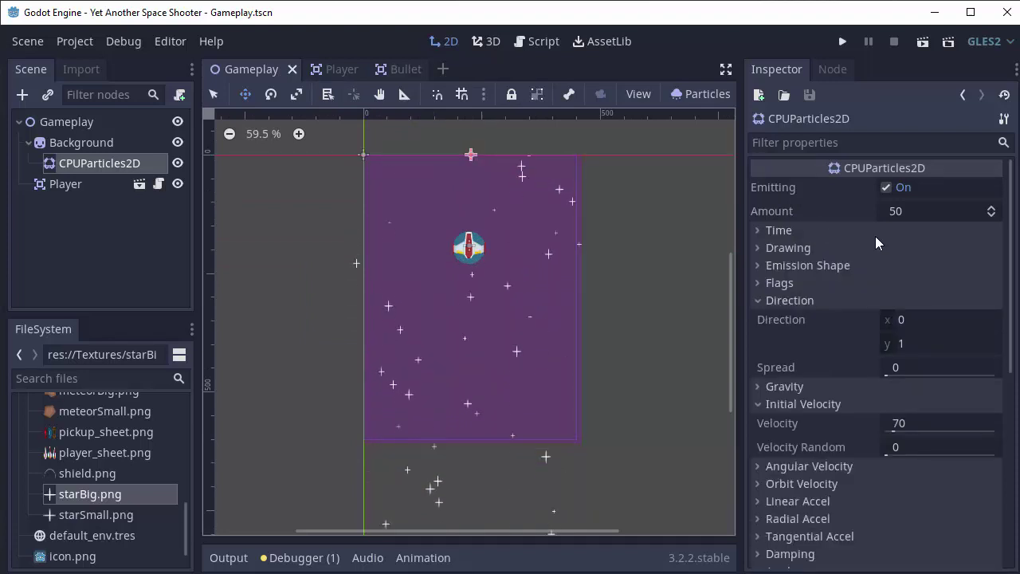
{"action": "left_click", "coordinate": [789, 300]}
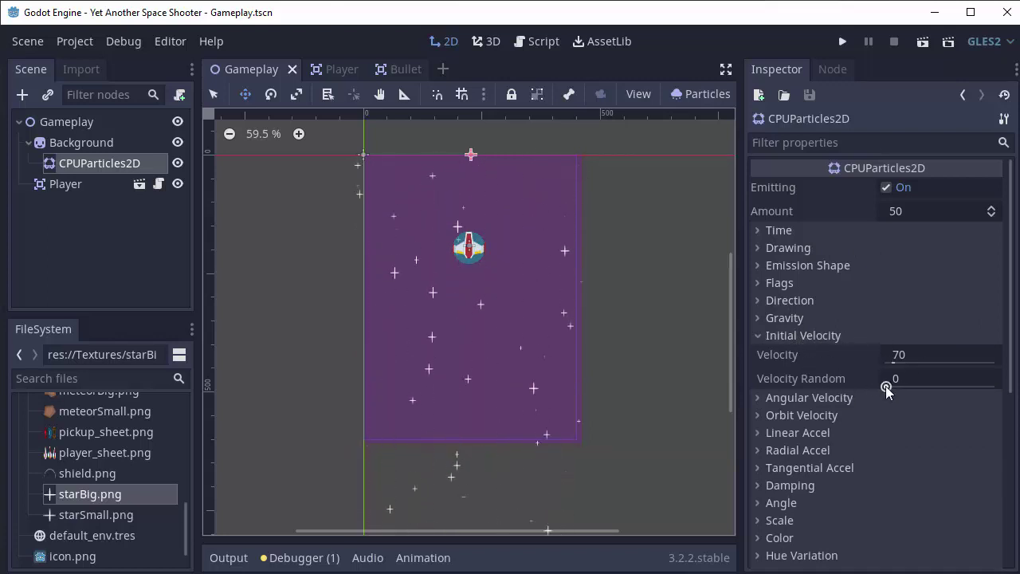
{"action": "left_click_drag", "start_coordinate": [886, 388], "coordinate": [953, 388]}
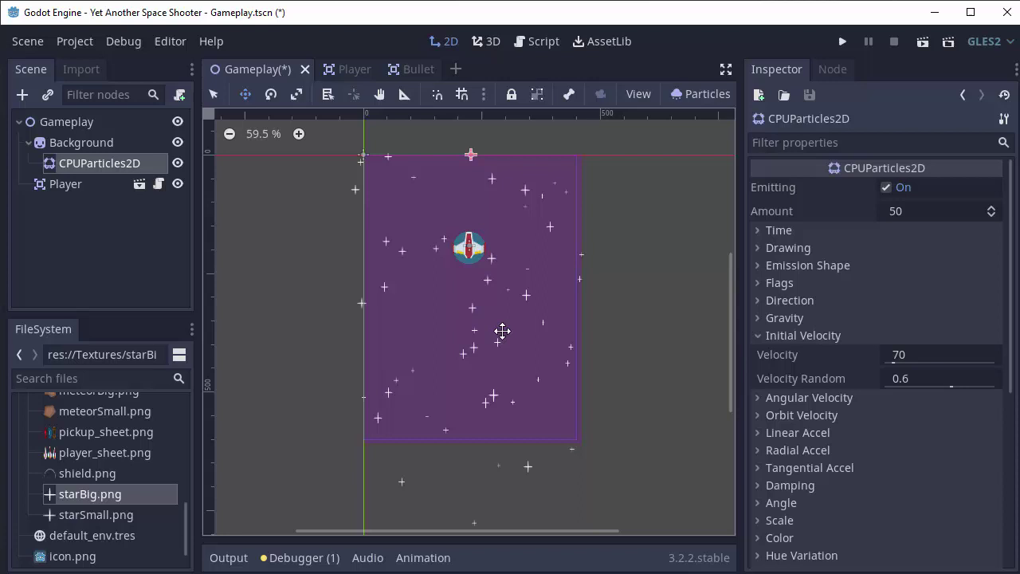
{"action": "middle_click_drag", "start_coordinate": [586, 271], "coordinate": [587, 292]}
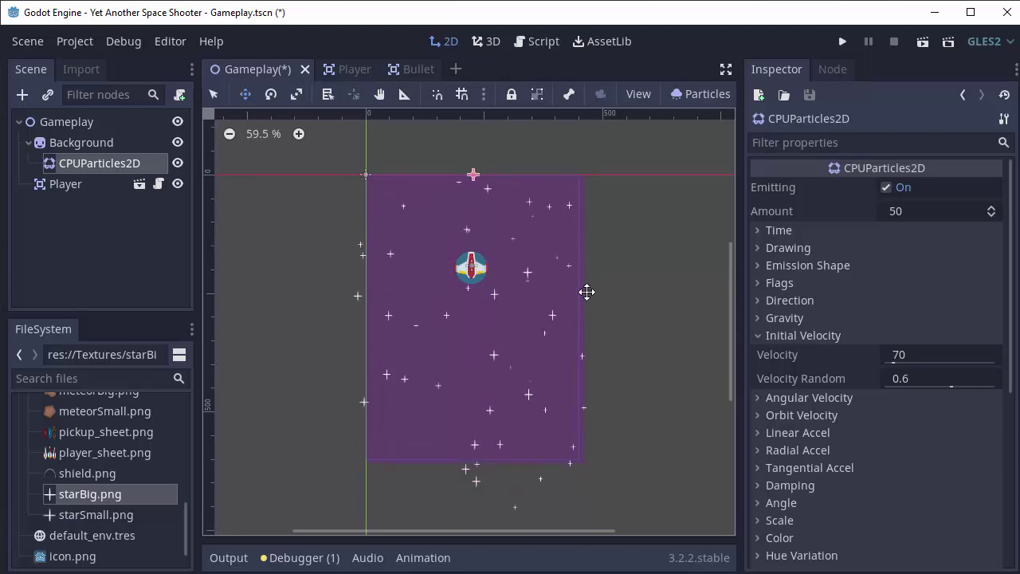
{"action": "left_click", "coordinate": [830, 335]}
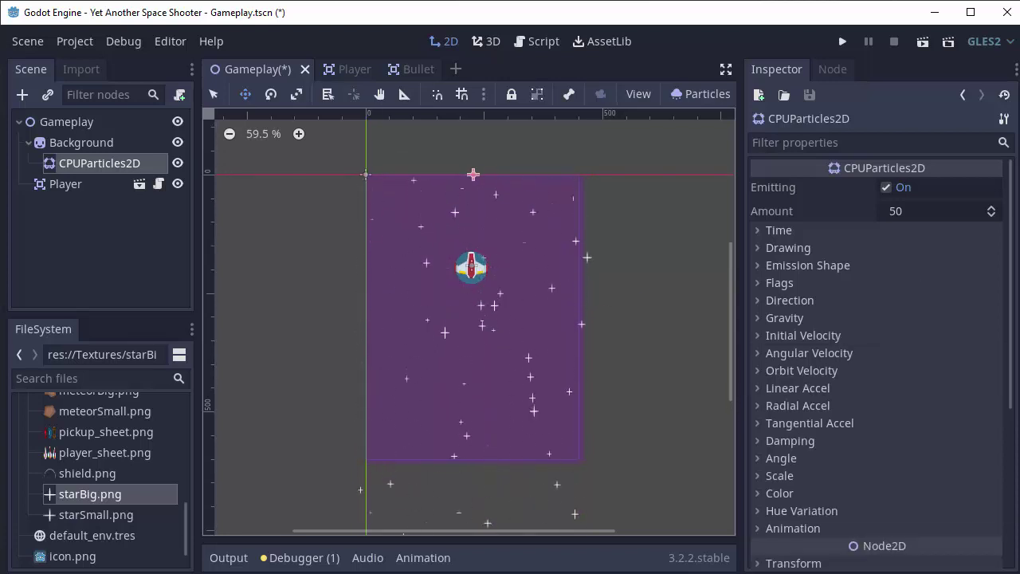
- Run the game with F5 and move the ship around to test the star field
{"action": "key", "text": "F5"}
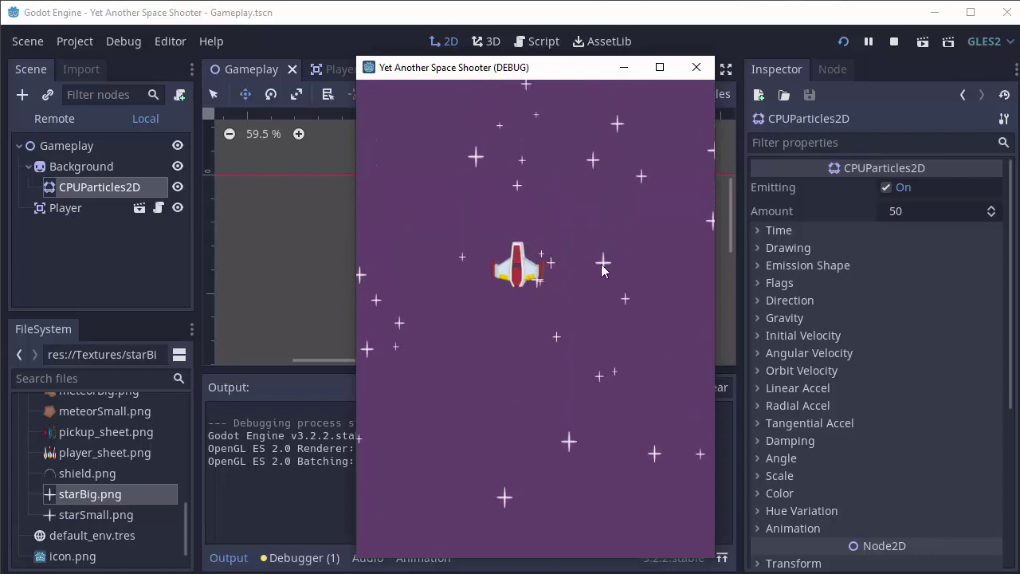
{"action": "key", "text": "Up"}
{"action": "key", "text": "Left"}
{"action": "key", "text": "Right"}
{"action": "key", "text": "Down"}
{"action": "key", "text": "Down"}
{"action": "key", "text": "Right"}
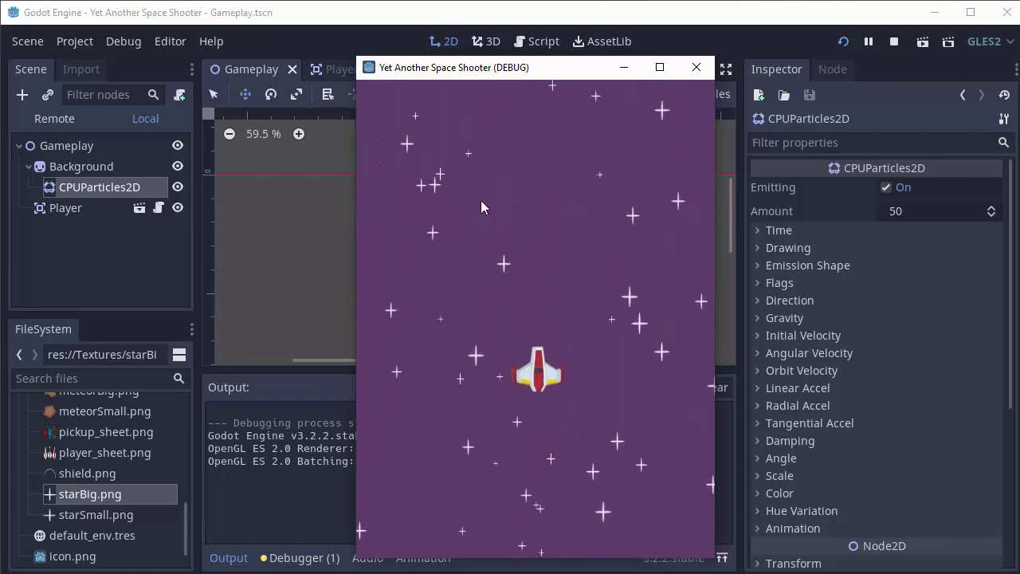
{"action": "key", "text": "Right"}
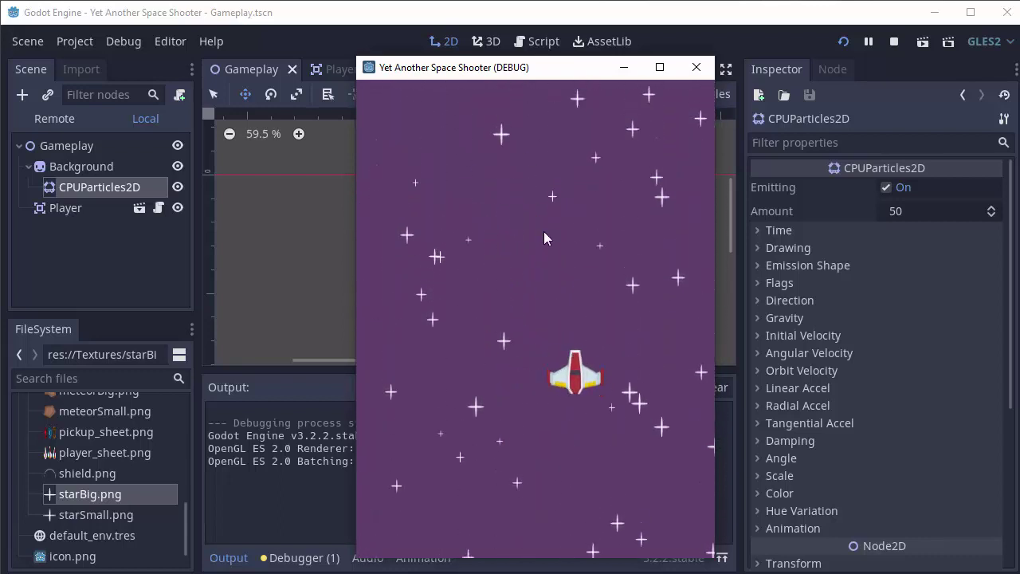
- Close the running game and lower the stars' Initial Velocity to 40
{"action": "left_click", "coordinate": [698, 68]}
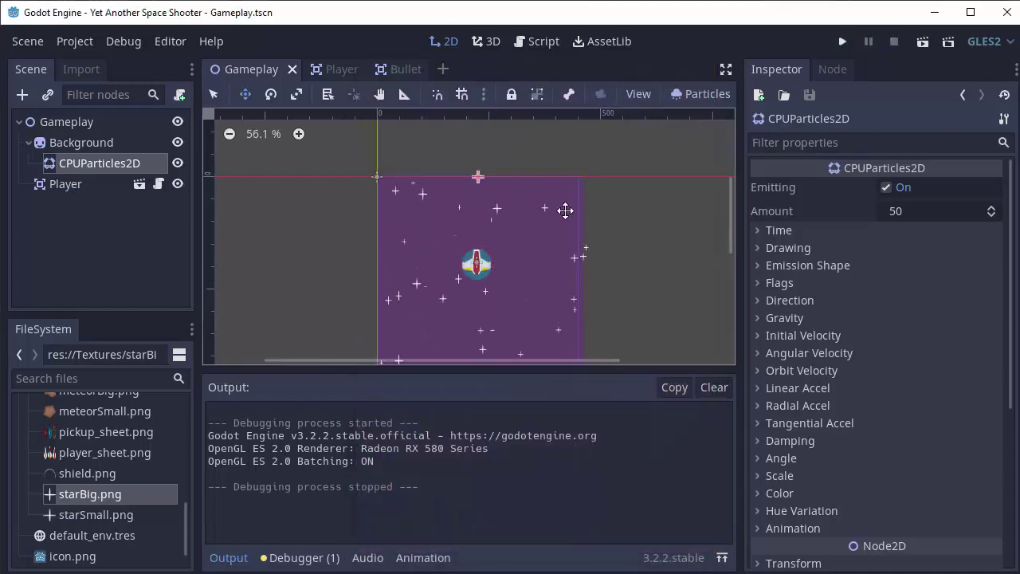
{"action": "scroll", "coordinate": [562, 216], "scroll_direction": "down", "scroll_amount": 2}
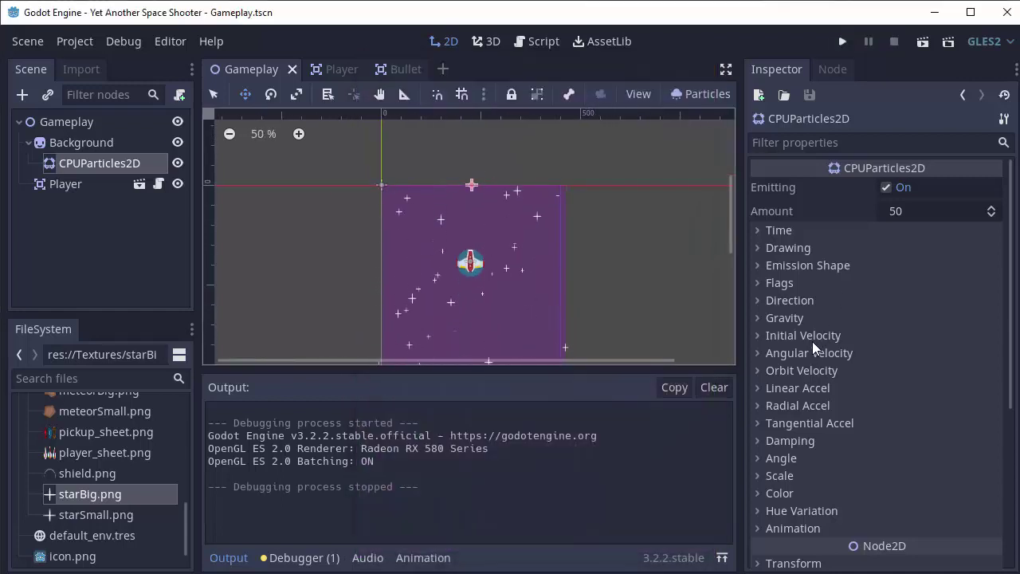
{"action": "left_click", "coordinate": [768, 337]}
{"action": "left_click", "coordinate": [913, 357]}
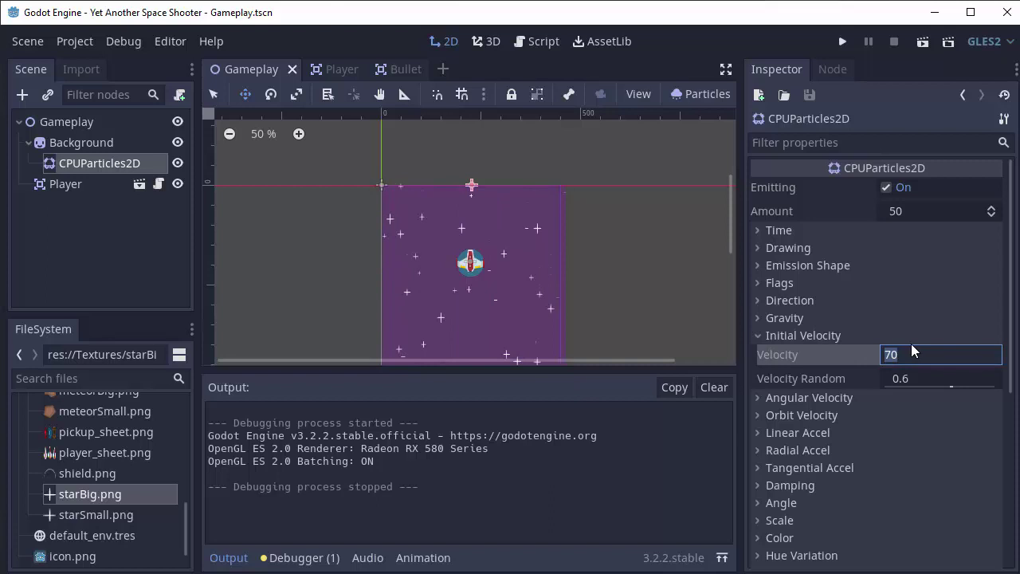
{"action": "type", "text": "40"}
{"action": "key", "text": "Return"}
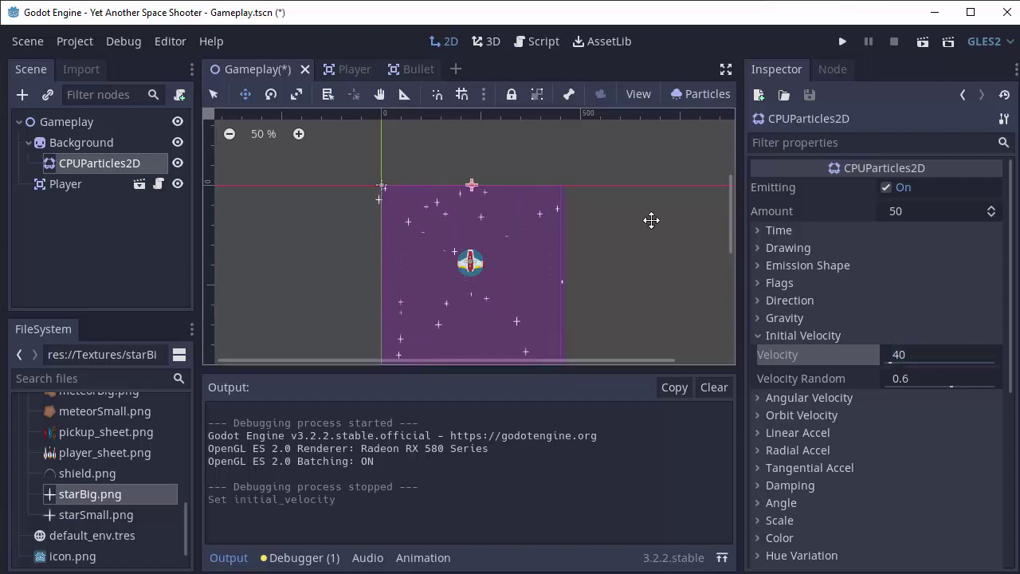
- Reduce the star Amount to 30 and hide the output panel
{"action": "scroll", "coordinate": [615, 233], "scroll_direction": "down", "scroll_amount": 4}
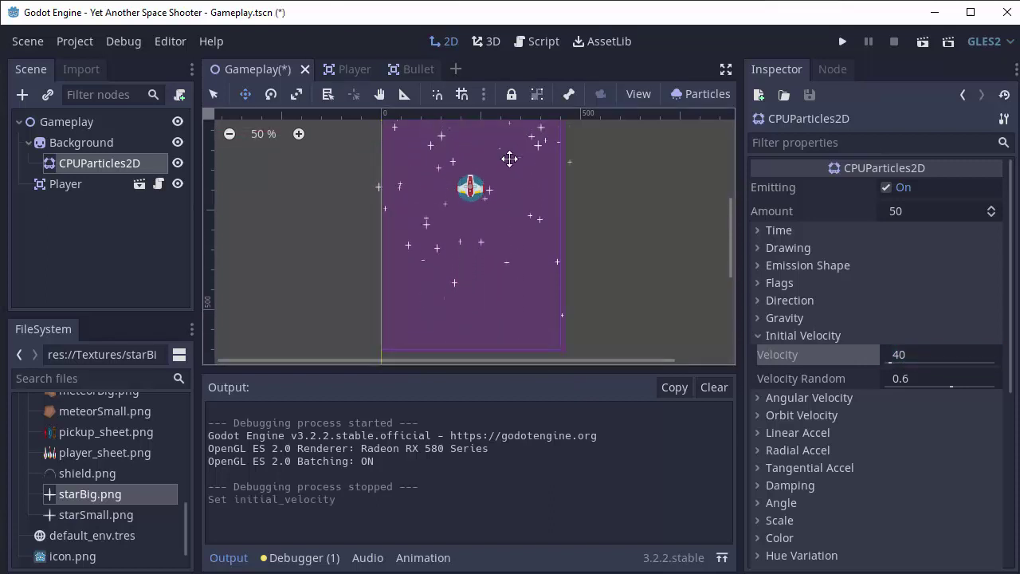
{"action": "scroll", "coordinate": [518, 174], "scroll_direction": "up", "scroll_amount": 1}
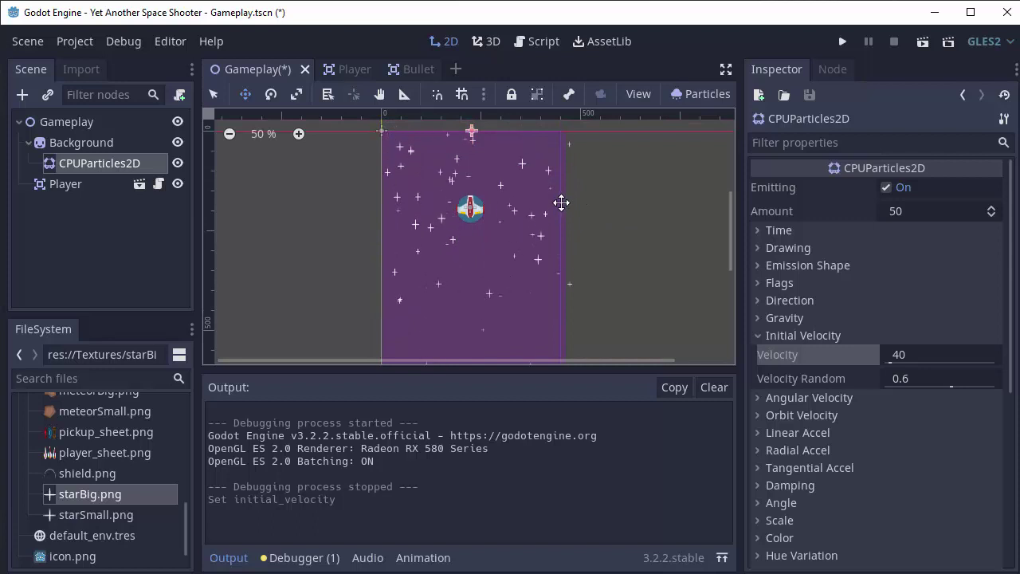
{"action": "left_click", "coordinate": [908, 207]}
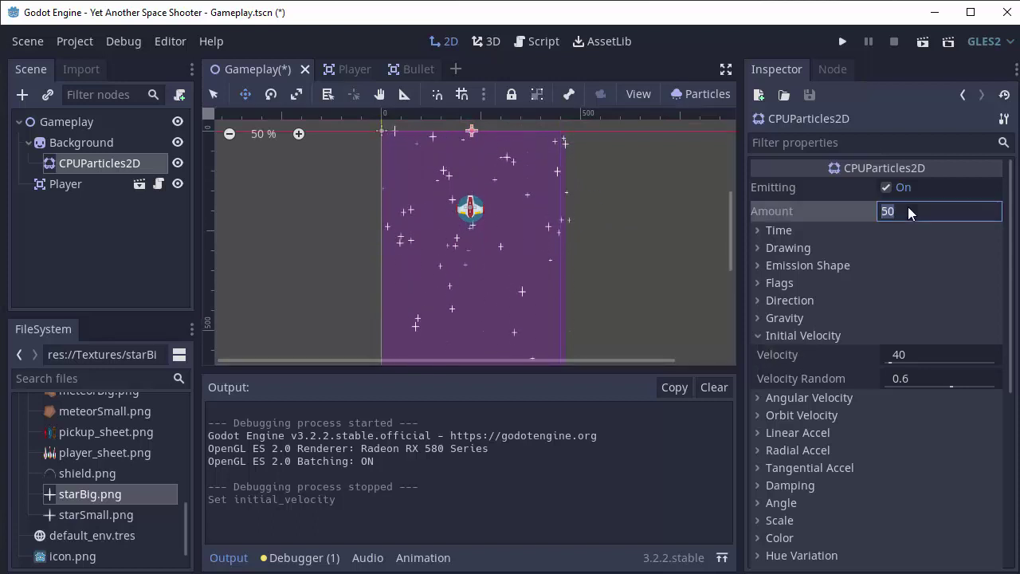
{"action": "type", "text": "30"}
{"action": "key", "text": "Return"}
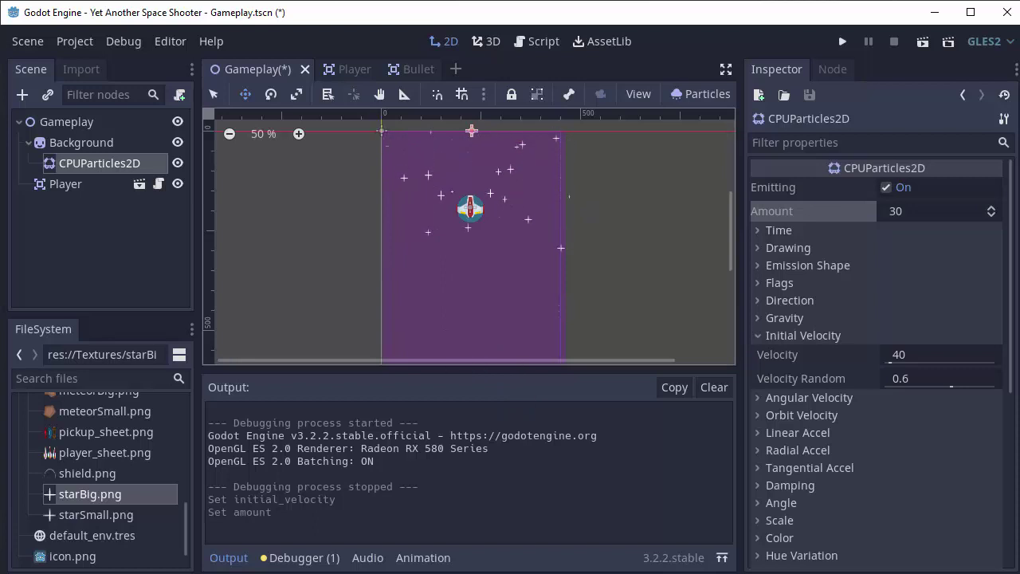
{"action": "left_click", "coordinate": [231, 561]}
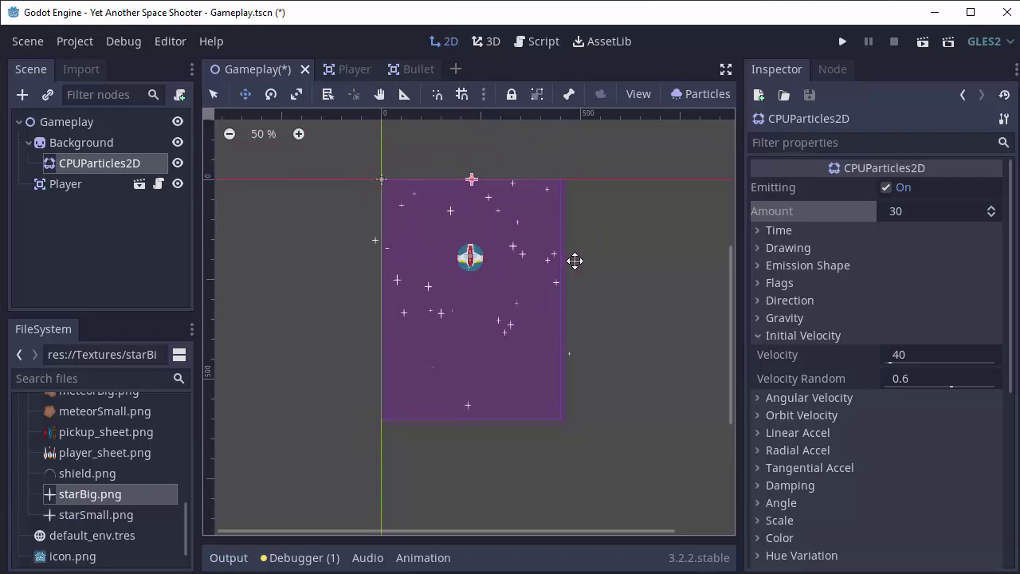
- Change the star particles' Lifetime from 4 to 10 in the Time section
{"action": "left_click", "coordinate": [803, 232]}
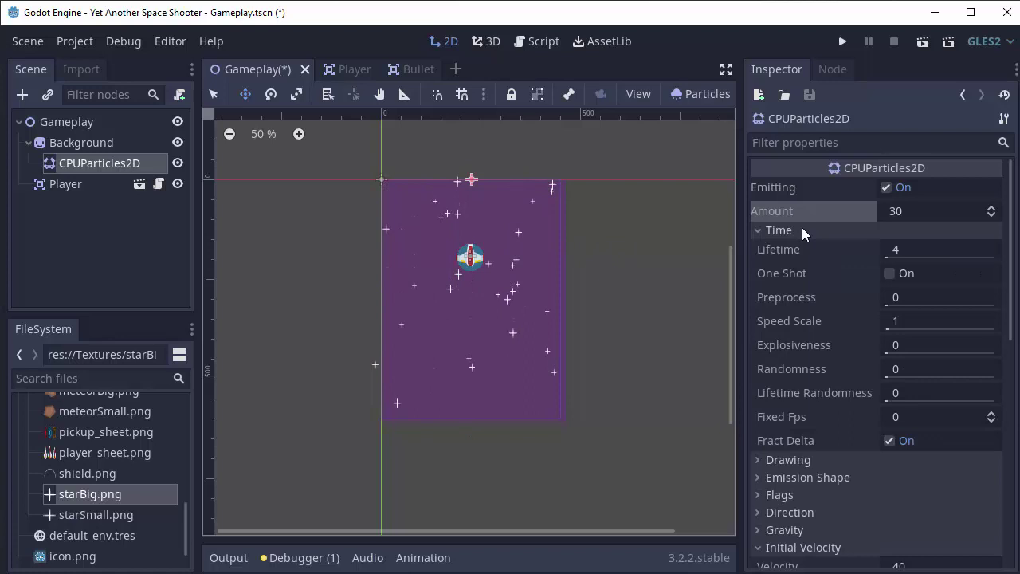
{"action": "left_click", "coordinate": [908, 249]}
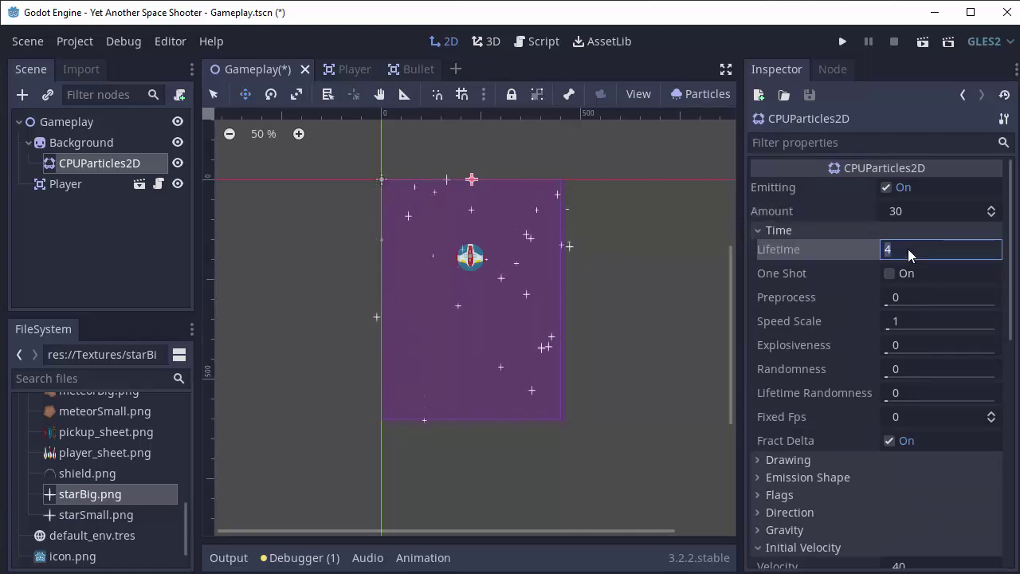
{"action": "type", "text": "10"}
{"action": "key", "text": "Return"}
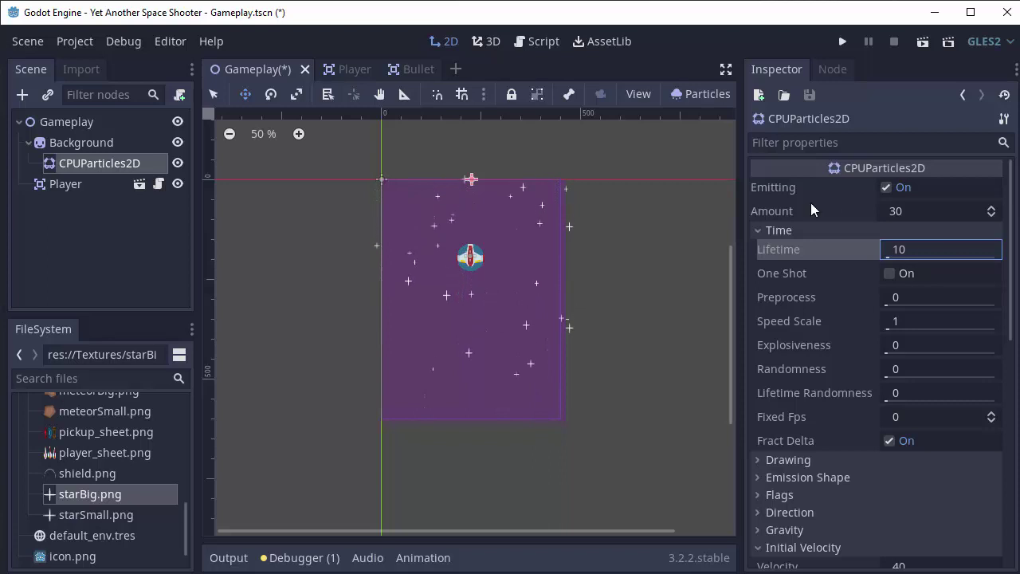
{"action": "left_click", "coordinate": [809, 228]}
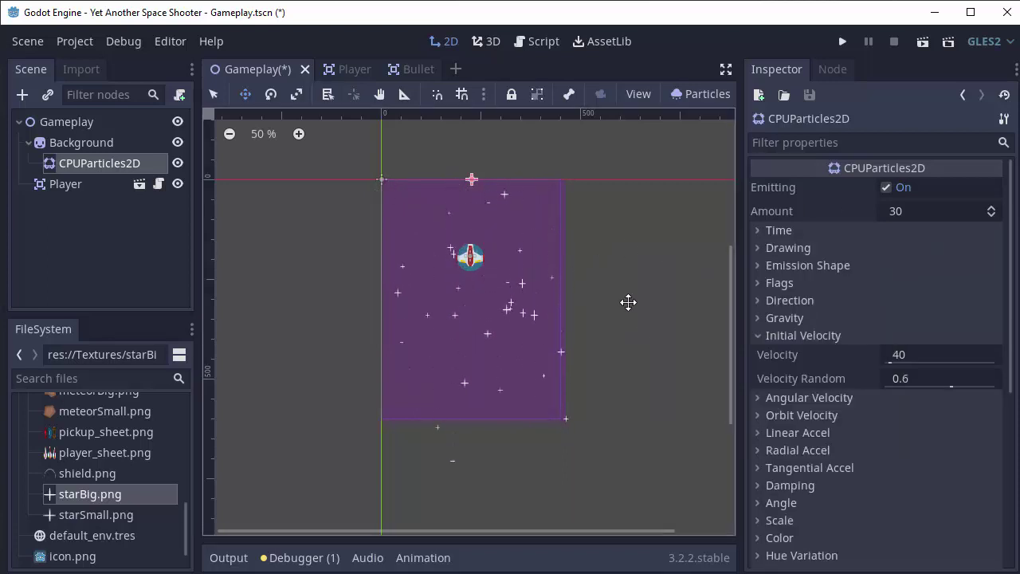
- Set the stars' Angle to 52.2 with Angle Random 0.65
{"action": "left_click", "coordinate": [810, 335]}
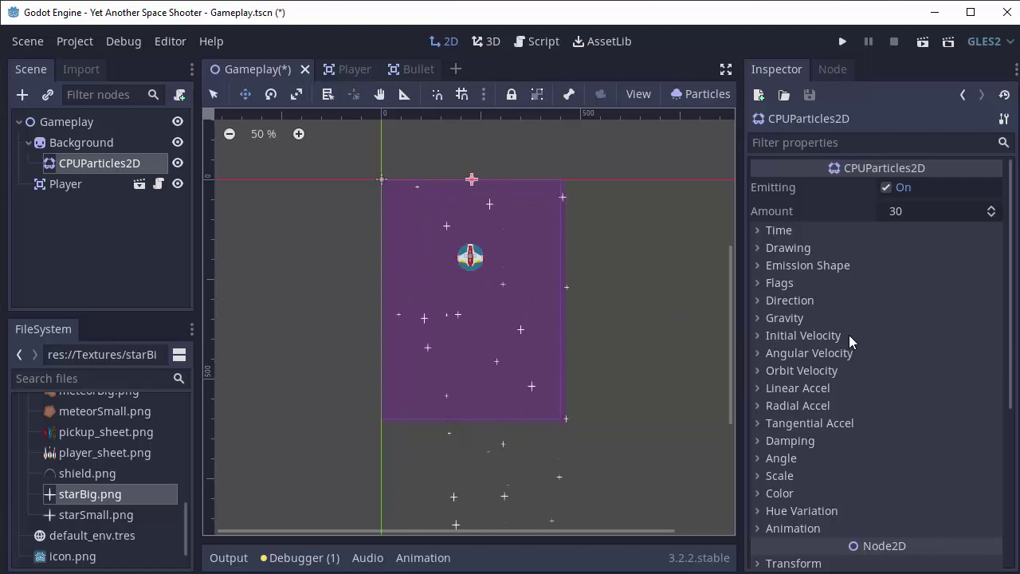
{"action": "left_click", "coordinate": [789, 458]}
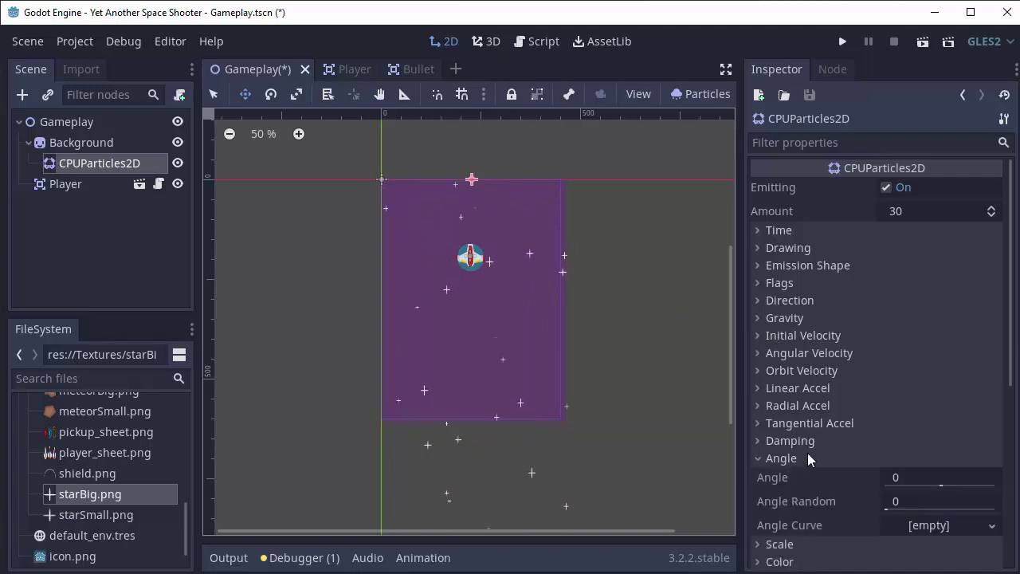
{"action": "scroll", "coordinate": [856, 434], "scroll_direction": "down", "scroll_amount": 3}
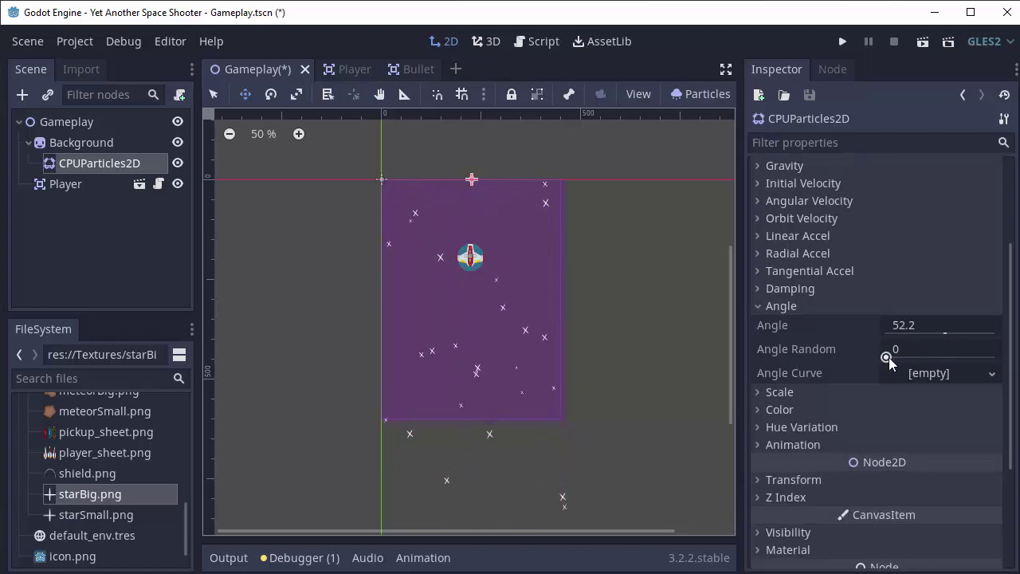
{"action": "left_click_drag", "start_coordinate": [887, 360], "coordinate": [938, 360]}
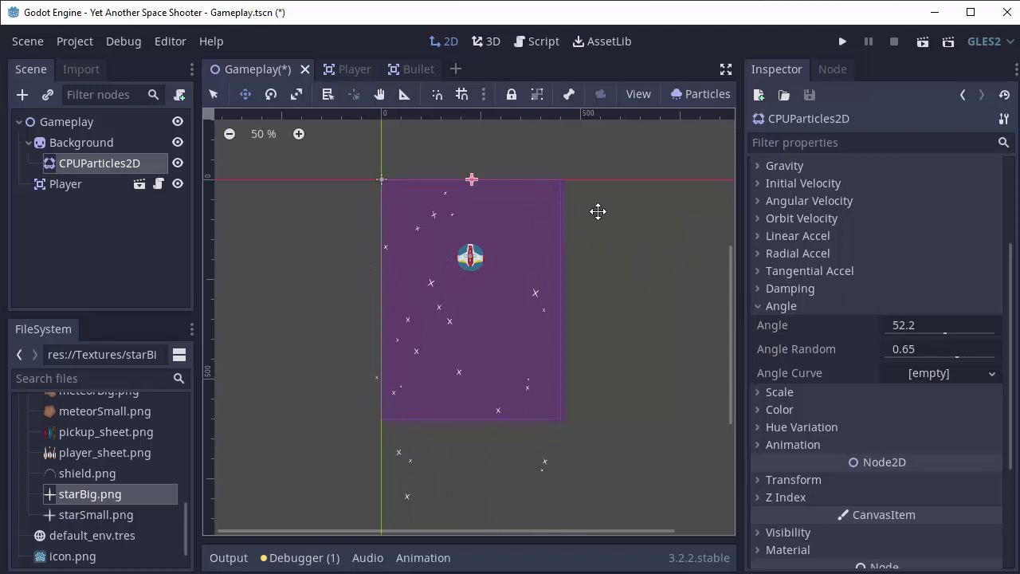
- Play-test the game, steering the ship left and up to check the rotated stars
{"action": "left_click", "coordinate": [843, 40]}
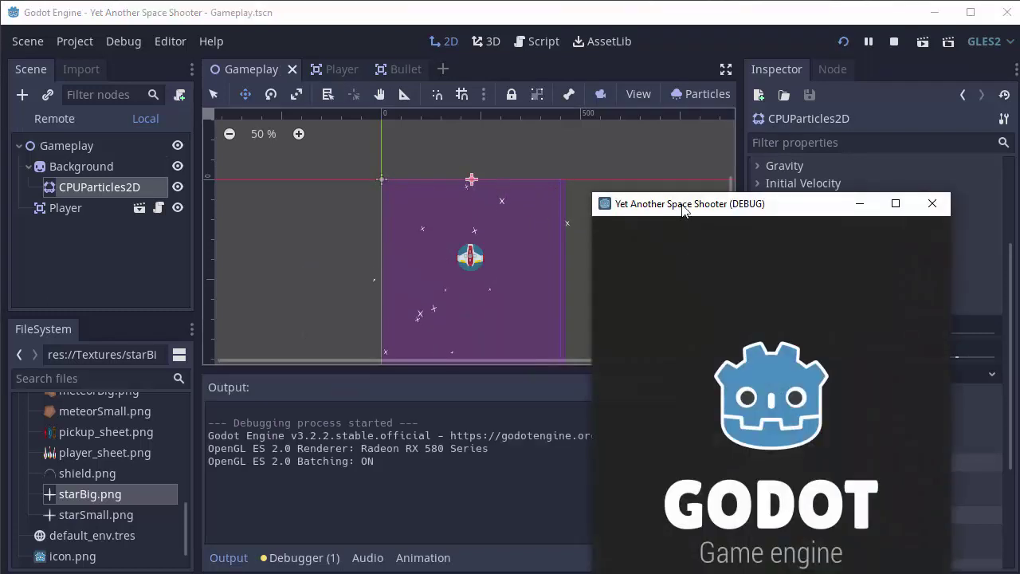
{"action": "left_click_drag", "start_coordinate": [683, 209], "coordinate": [410, 76]}
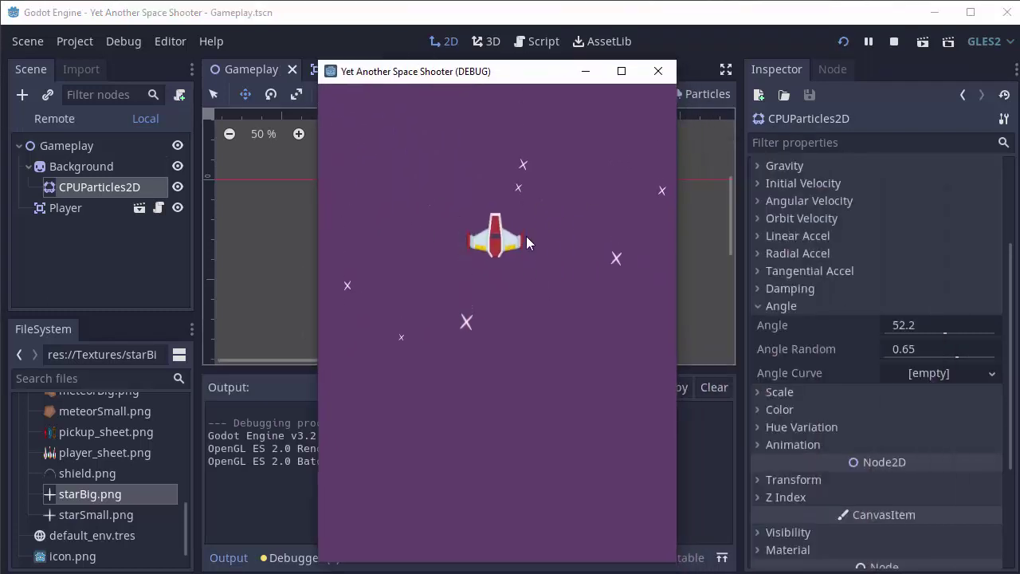
{"action": "key", "text": "Left"}
{"action": "key", "text": "Up"}
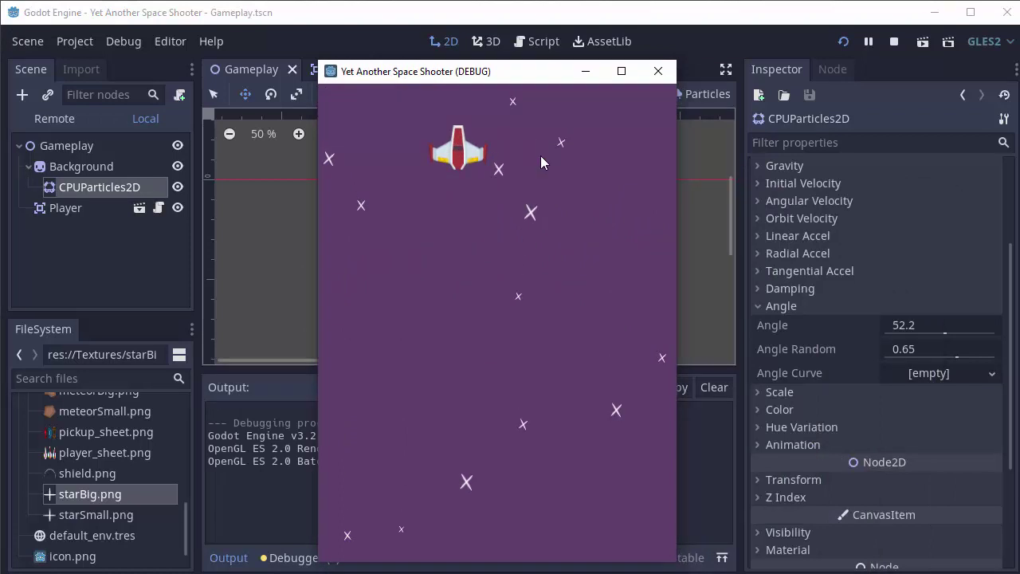
- Close the game, raise Angle Random to 0.87 and save the scene
{"action": "left_click", "coordinate": [659, 71]}
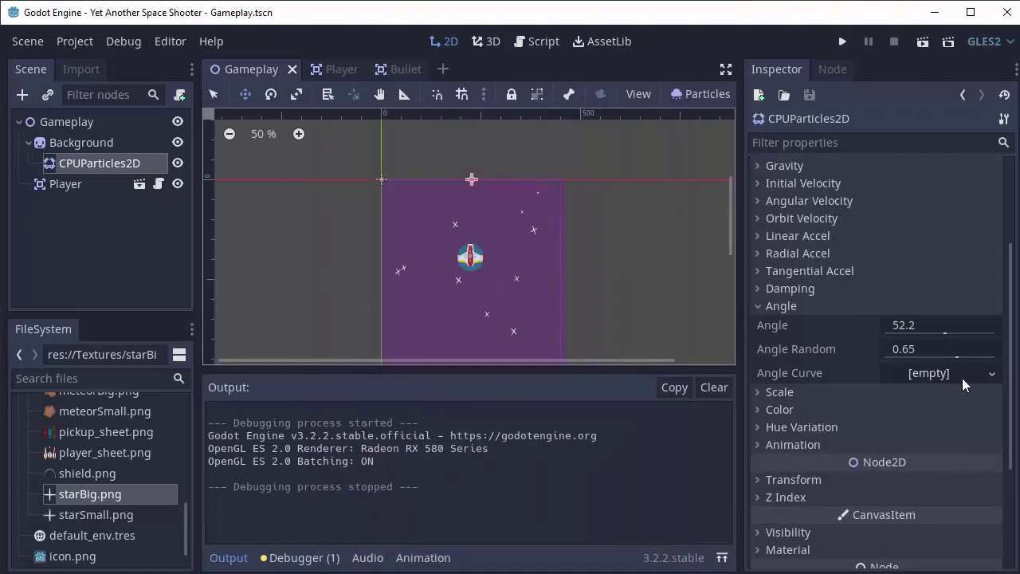
{"action": "left_click_drag", "start_coordinate": [957, 361], "coordinate": [981, 360]}
{"action": "key", "text": "ctrl+s"}
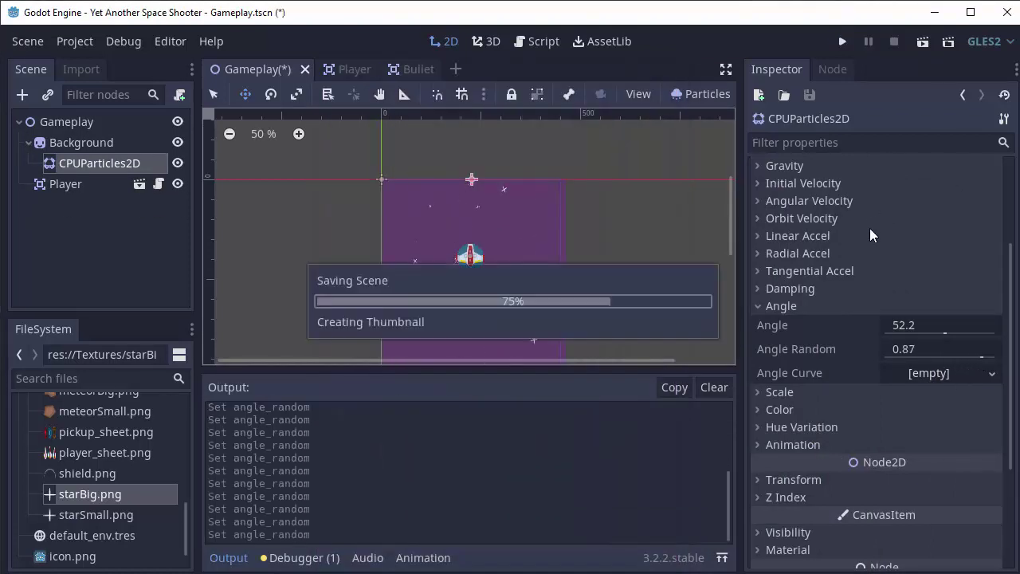
- Run the game again and fly the ship around to test the stars
{"action": "key", "text": "F5"}
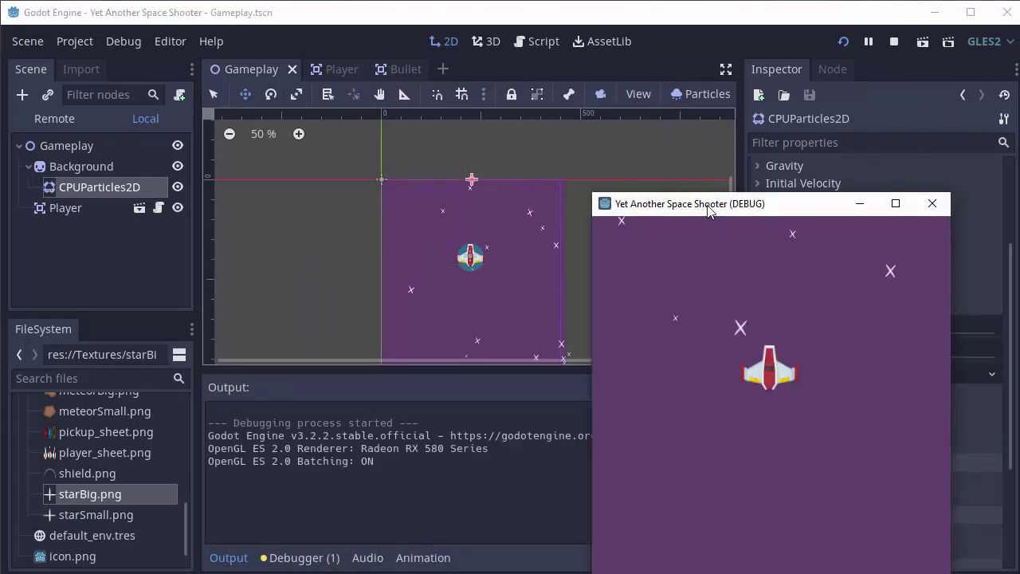
{"action": "left_click_drag", "start_coordinate": [706, 209], "coordinate": [427, 78]}
{"action": "key", "text": "Down"}
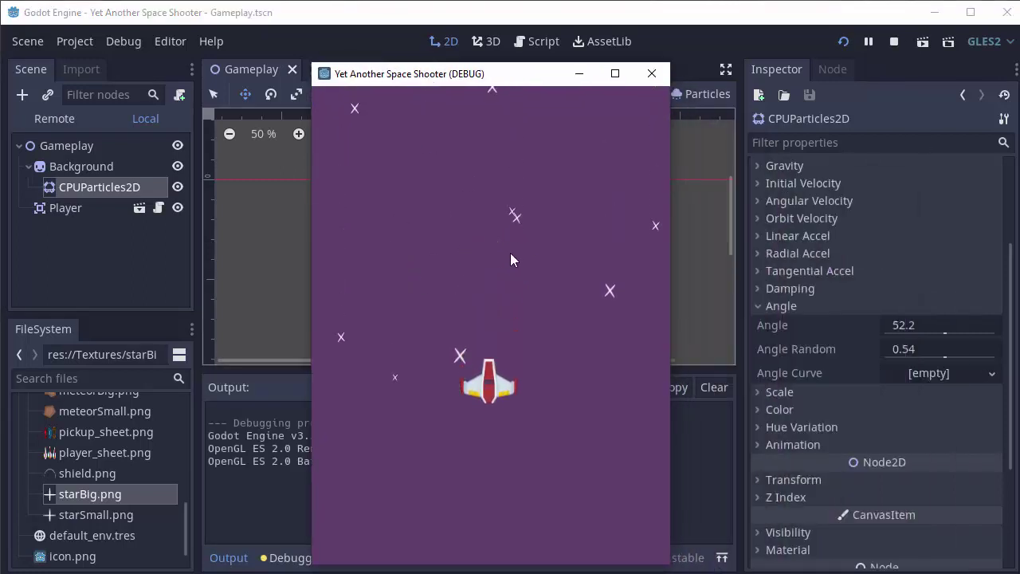
{"action": "key", "text": "Left"}
{"action": "key", "text": "Up"}
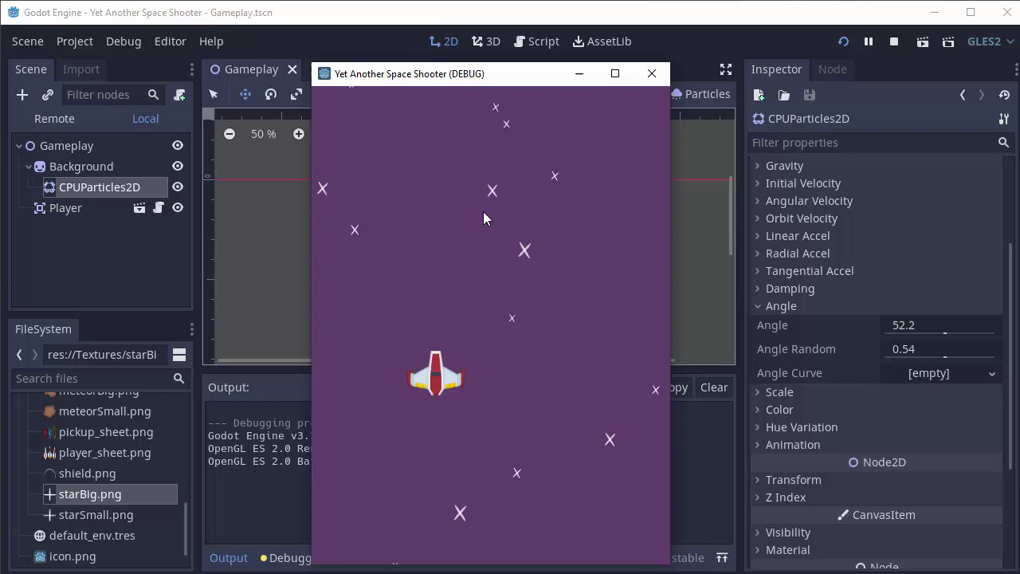
{"action": "key", "text": "Down"}
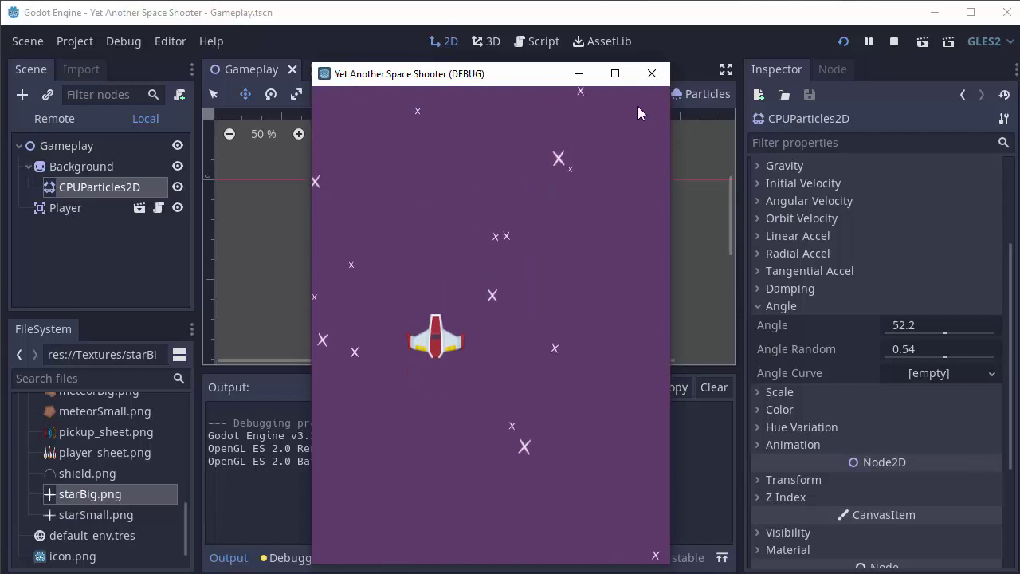
- Close the game, raise Angle Random to 1 and save the Gameplay scene
{"action": "left_click", "coordinate": [651, 74]}
{"action": "left_click_drag", "start_coordinate": [943, 351], "coordinate": [922, 345]}
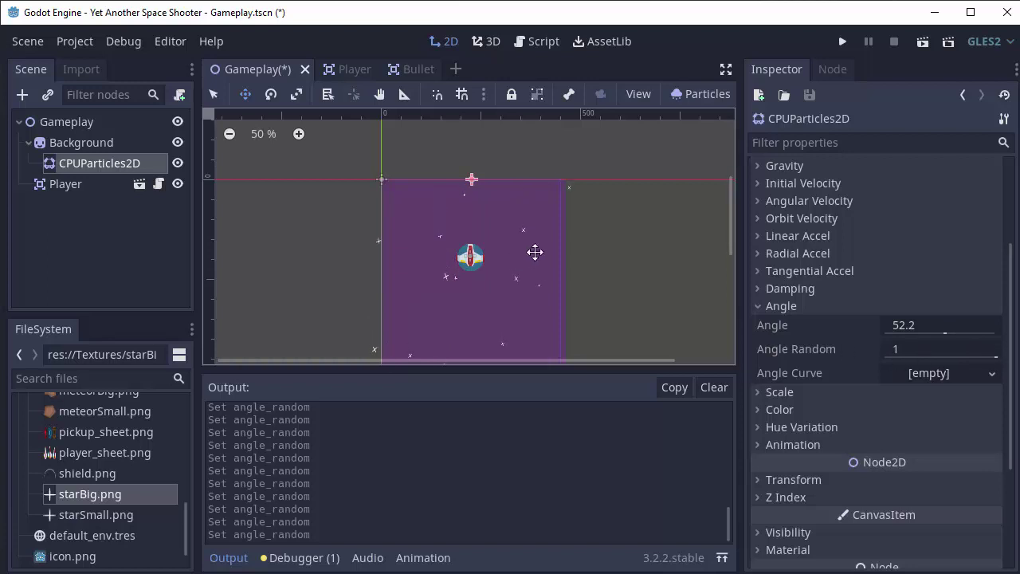
{"action": "key", "text": "ctrl+s"}
{"action": "scroll", "coordinate": [521, 287], "scroll_direction": "down", "scroll_amount": 2}
- Hide the output panel, set the particle Amount to 50 and save the Gameplay scene
{"action": "left_click", "coordinate": [231, 559]}
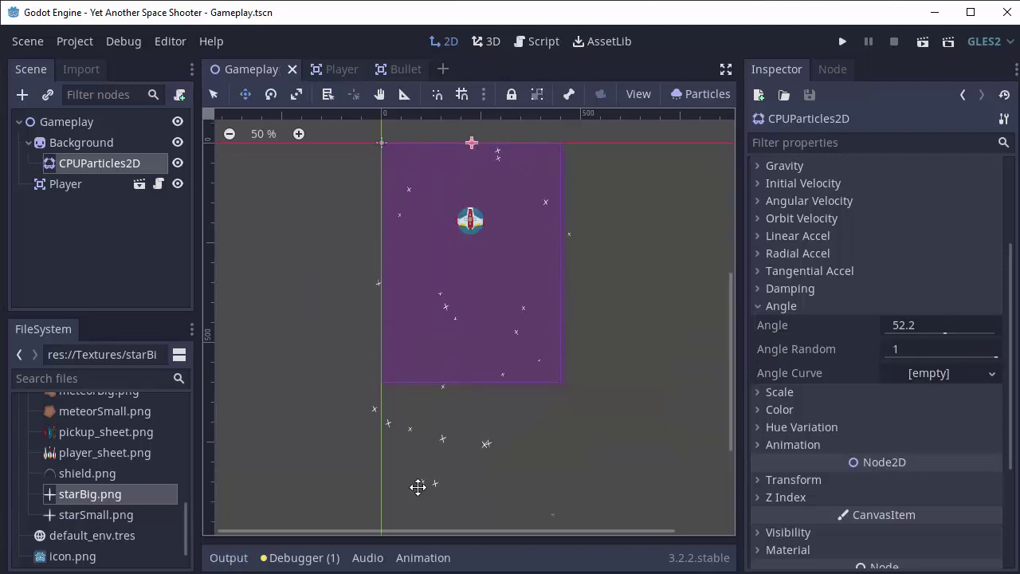
{"action": "scroll", "coordinate": [542, 263], "scroll_direction": "up", "scroll_amount": 2}
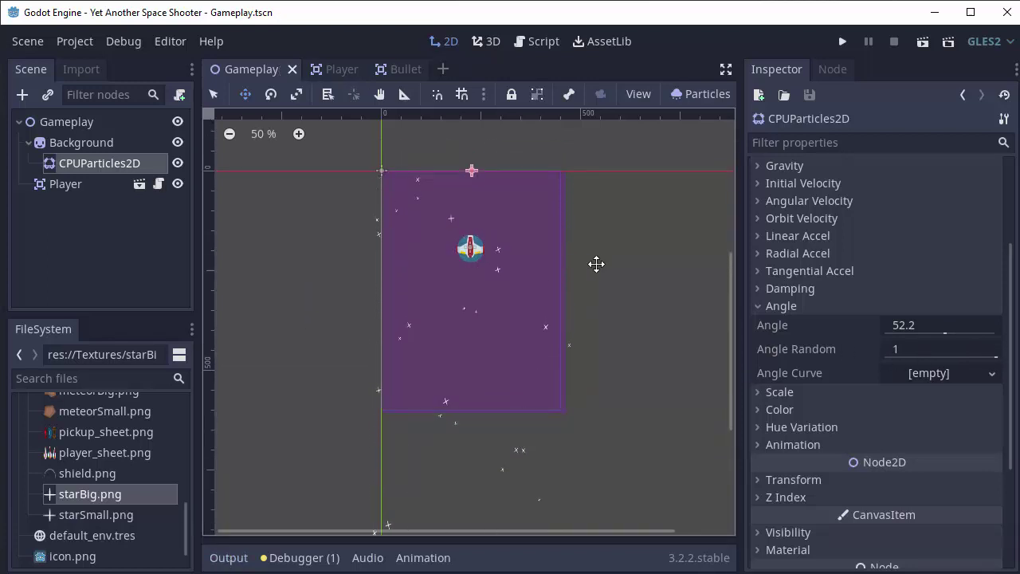
{"action": "scroll", "coordinate": [822, 214], "scroll_direction": "up", "scroll_amount": 5}
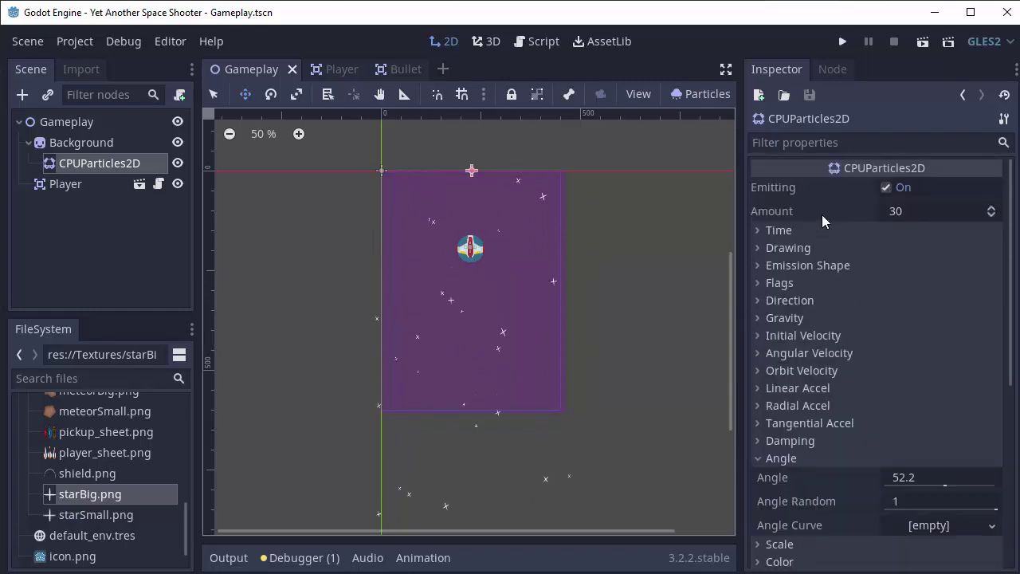
{"action": "left_click", "coordinate": [911, 213]}
{"action": "type", "text": "50"}
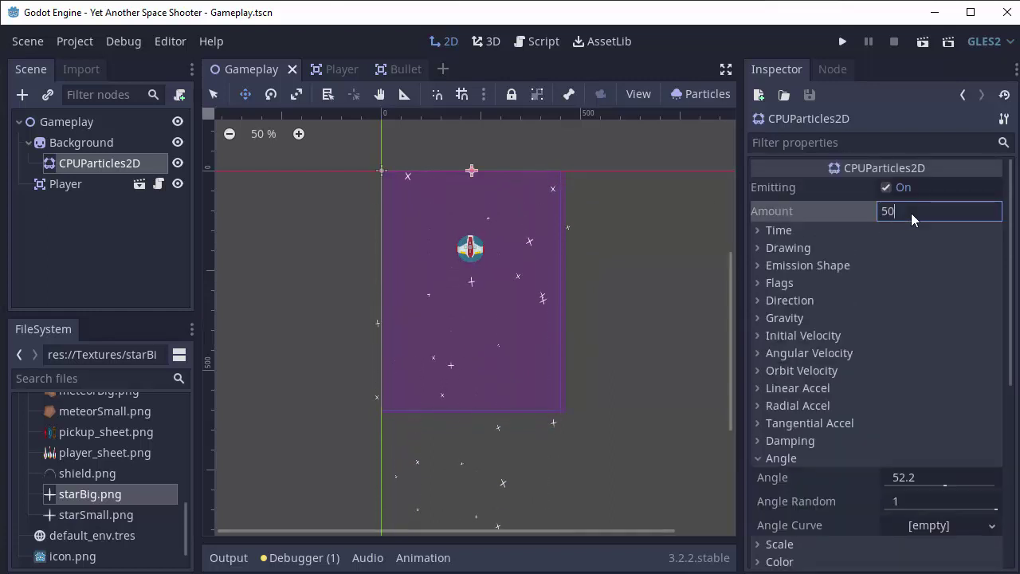
{"action": "key", "text": "Return"}
{"action": "key", "text": "ctrl+s"}
- Run the game and fly the ship down, up, right and left through the falling stars
{"action": "left_click", "coordinate": [841, 43]}
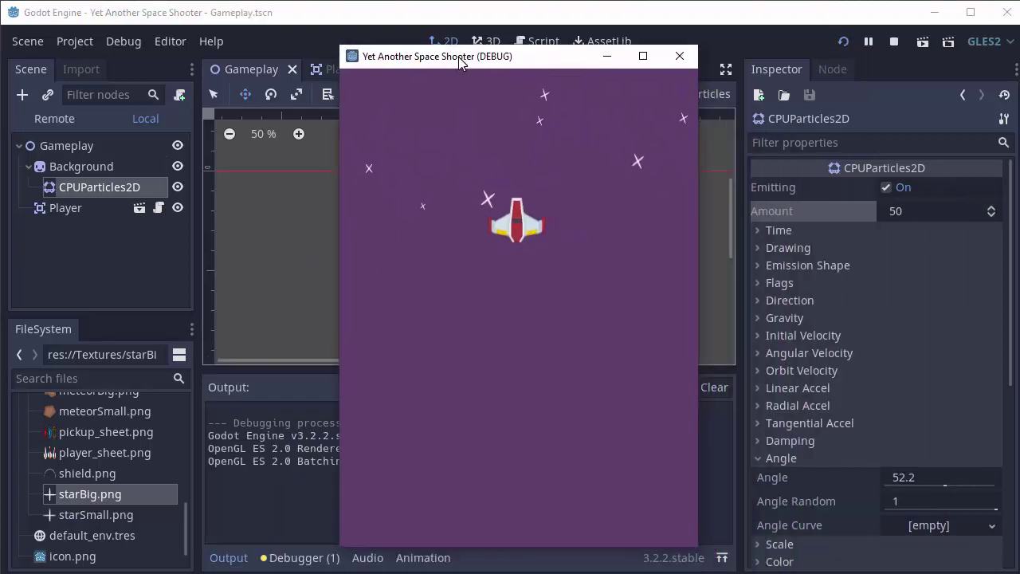
{"action": "key", "text": "Down"}
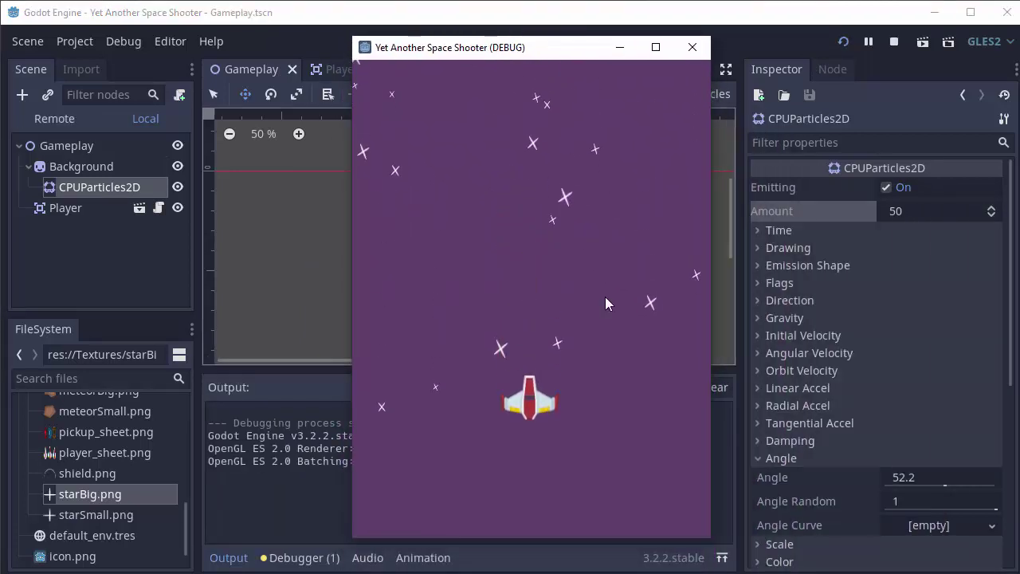
{"action": "key", "text": "Up"}
{"action": "key", "text": "Right"}
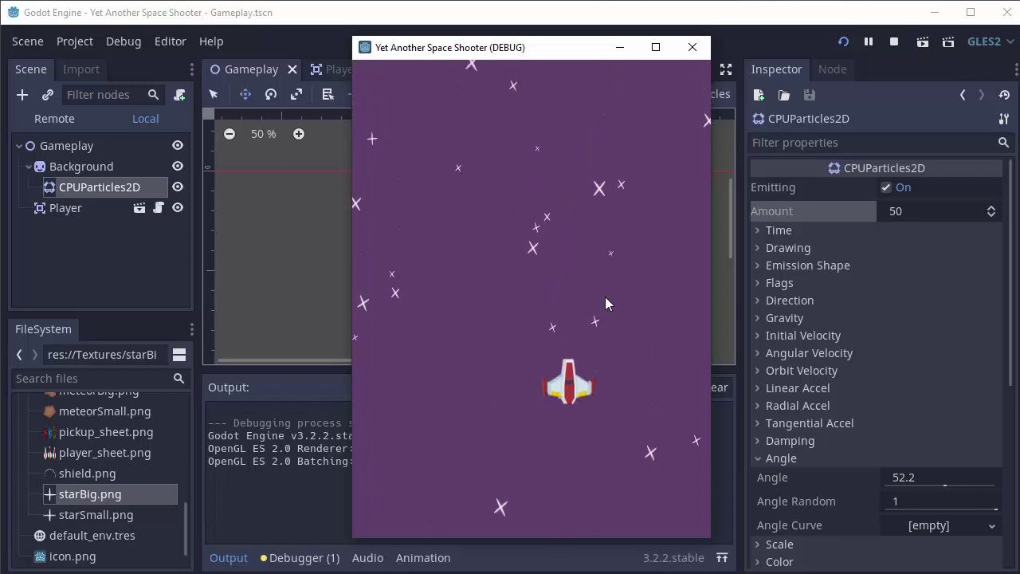
{"action": "key", "text": "Left"}
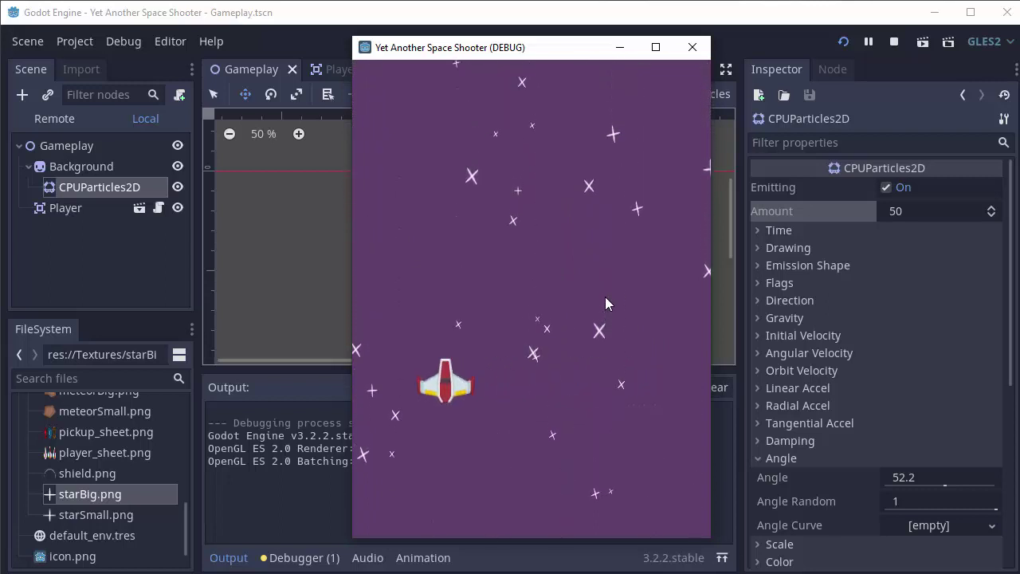
{"action": "key", "text": "Up"}
{"action": "key", "text": "Right"}
- Fire the ship's lasers while steering right, down and left past the tilted stars
{"action": "key", "text": "space"}
{"action": "key", "text": "Right"}
{"action": "key", "text": "Down"}
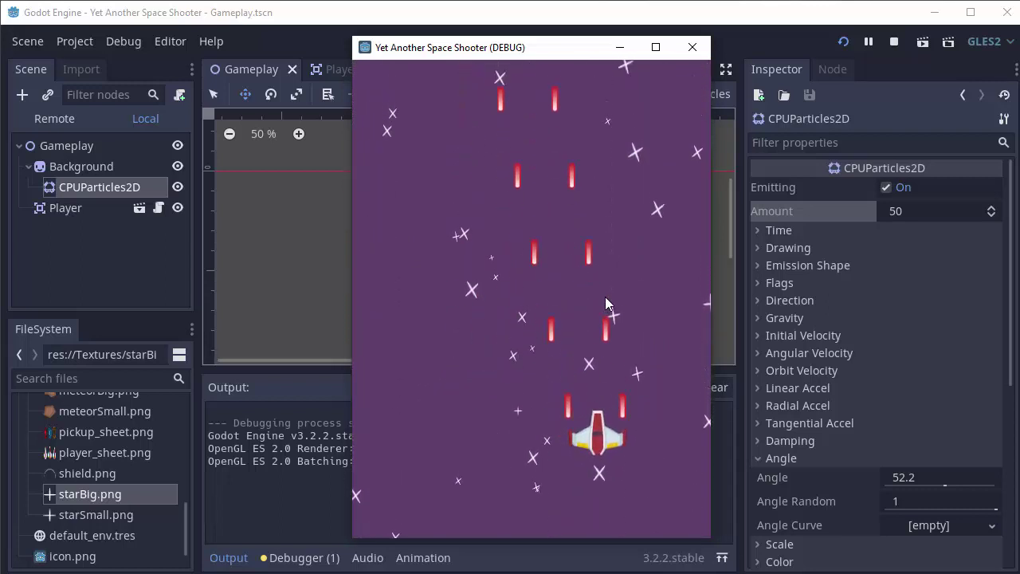
{"action": "key", "text": "Left"}
{"action": "key", "text": "Right"}
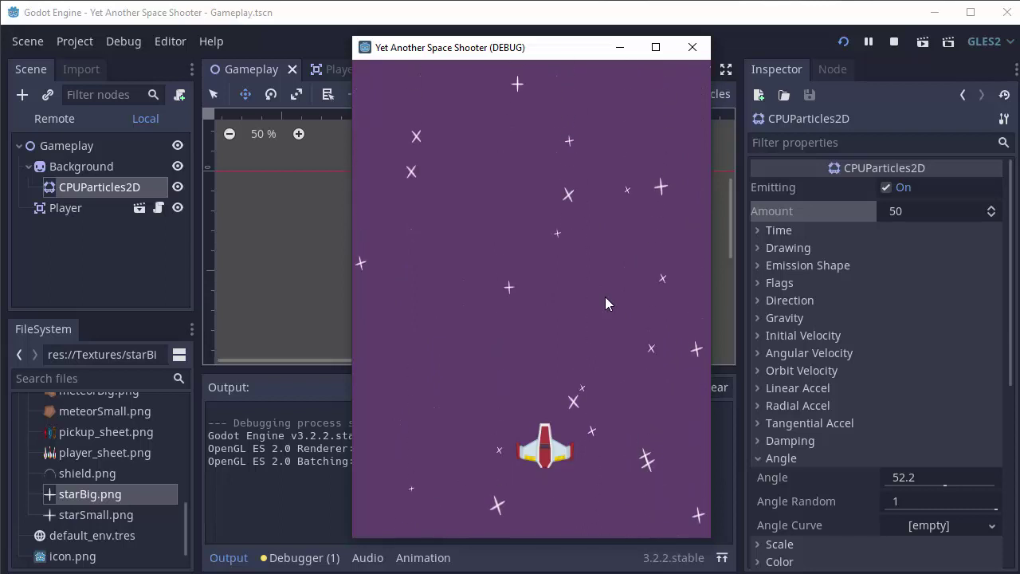
- Stop the debug run by closing the game window to return to the Gameplay scene
{"action": "left_click", "coordinate": [692, 47]}
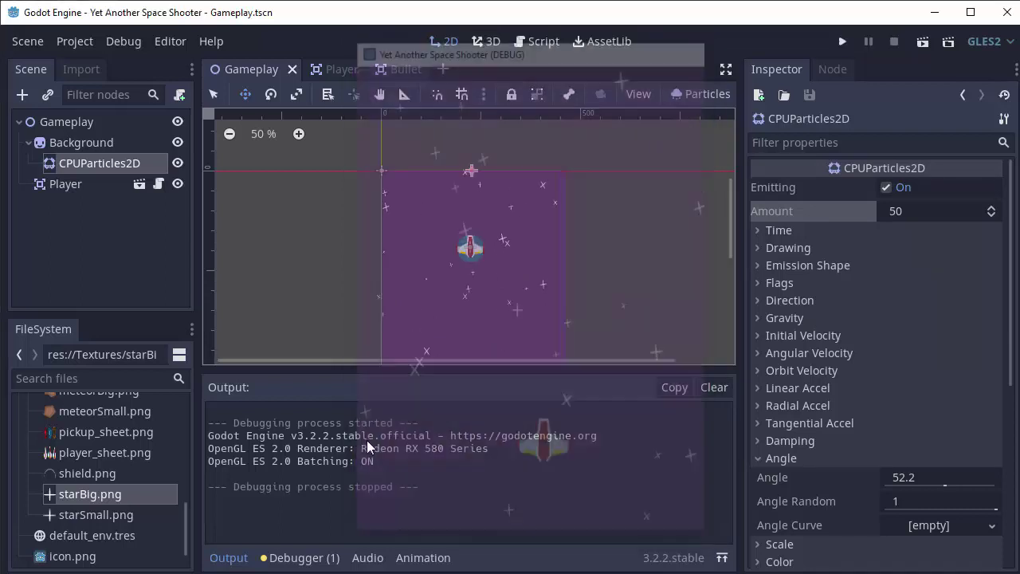